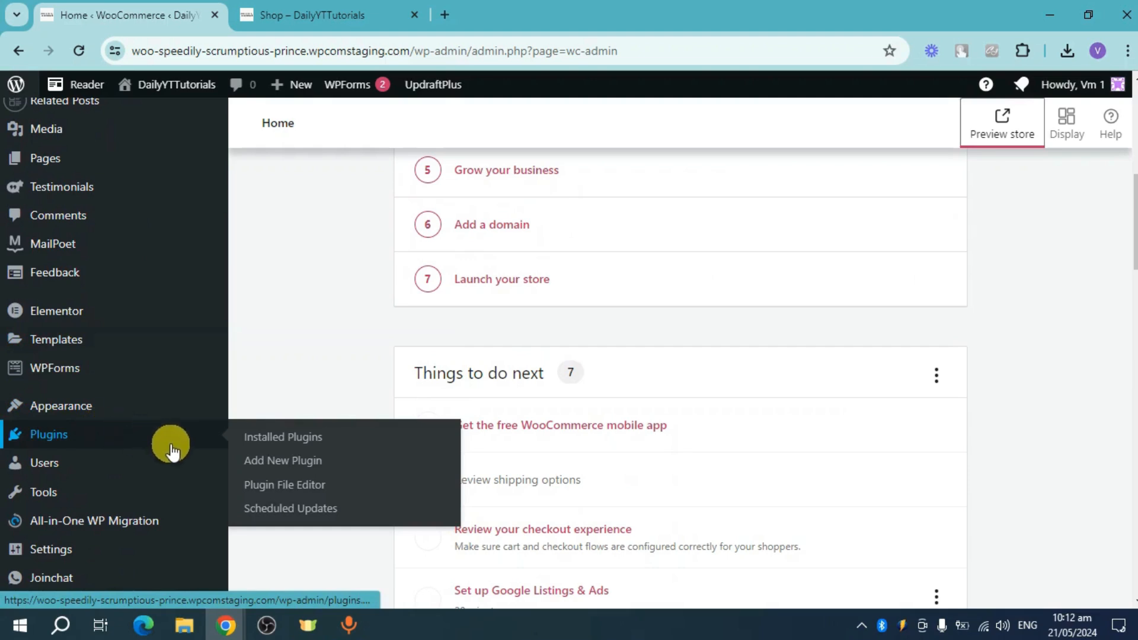
# Open the page for adding new plugins and search the plugin library for "menu image".
pyautogui.click(320, 463)
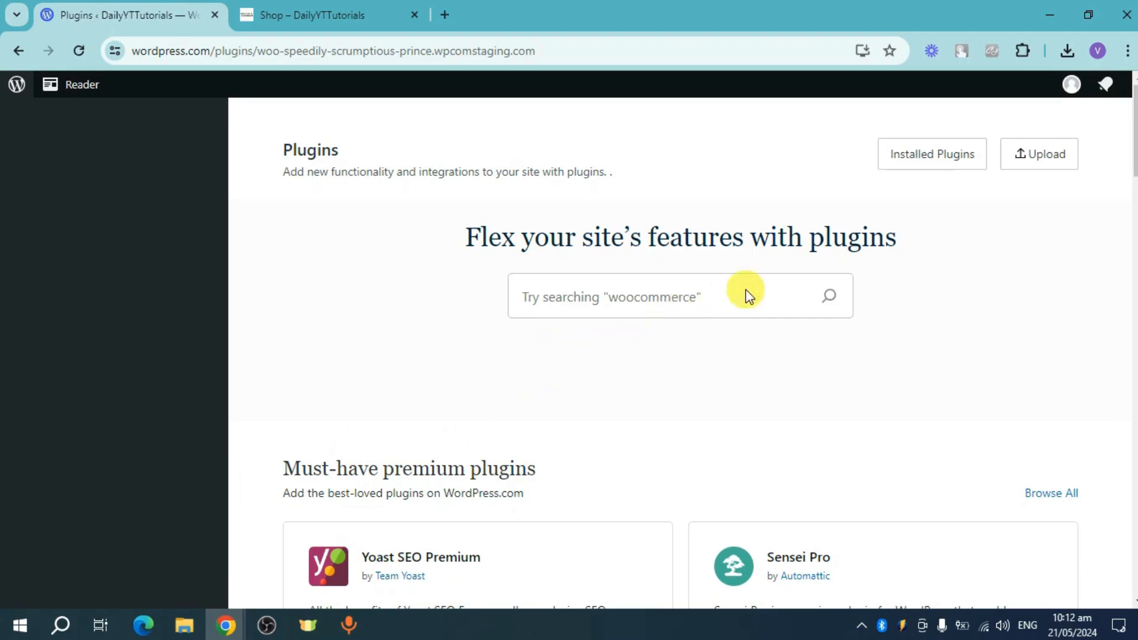
pyautogui.click(695, 309)
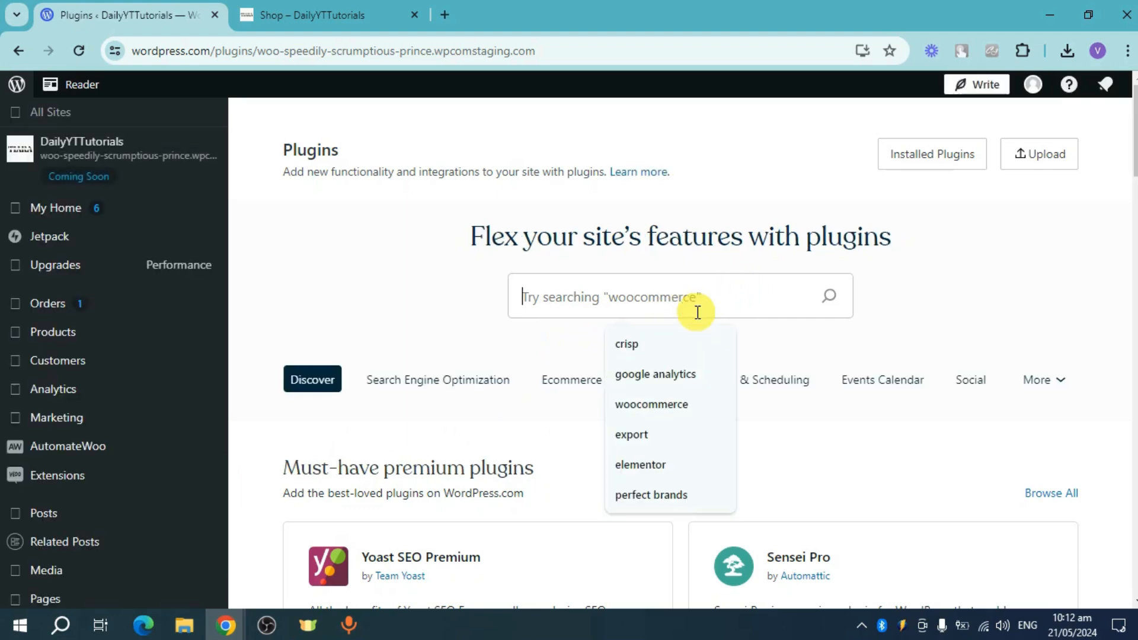
pyautogui.write('menu ')
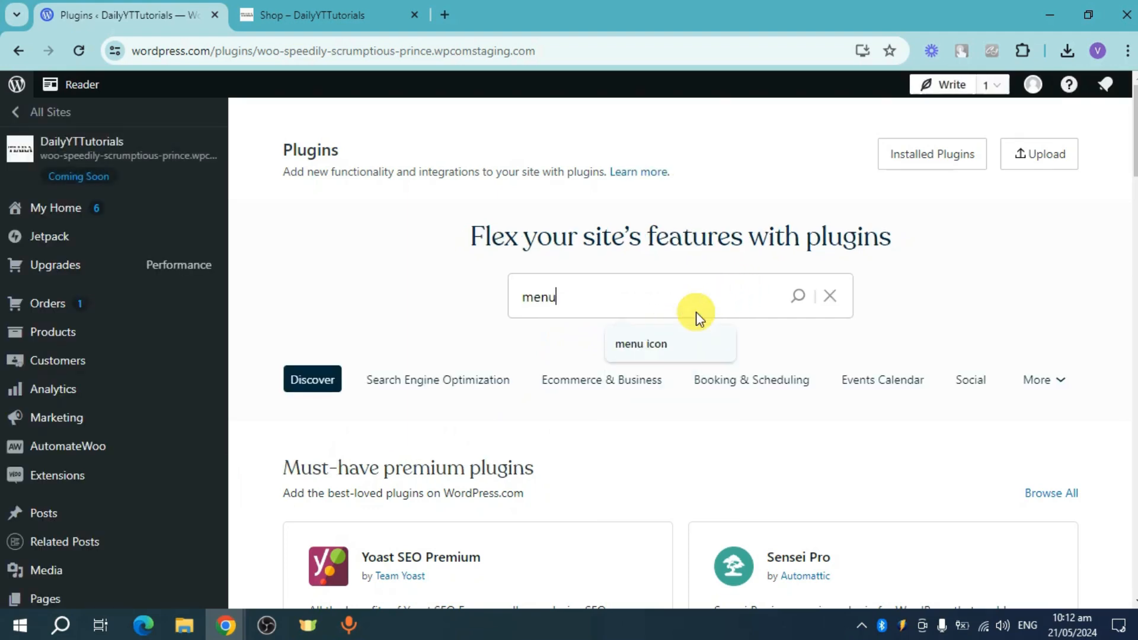
pyautogui.write('image')
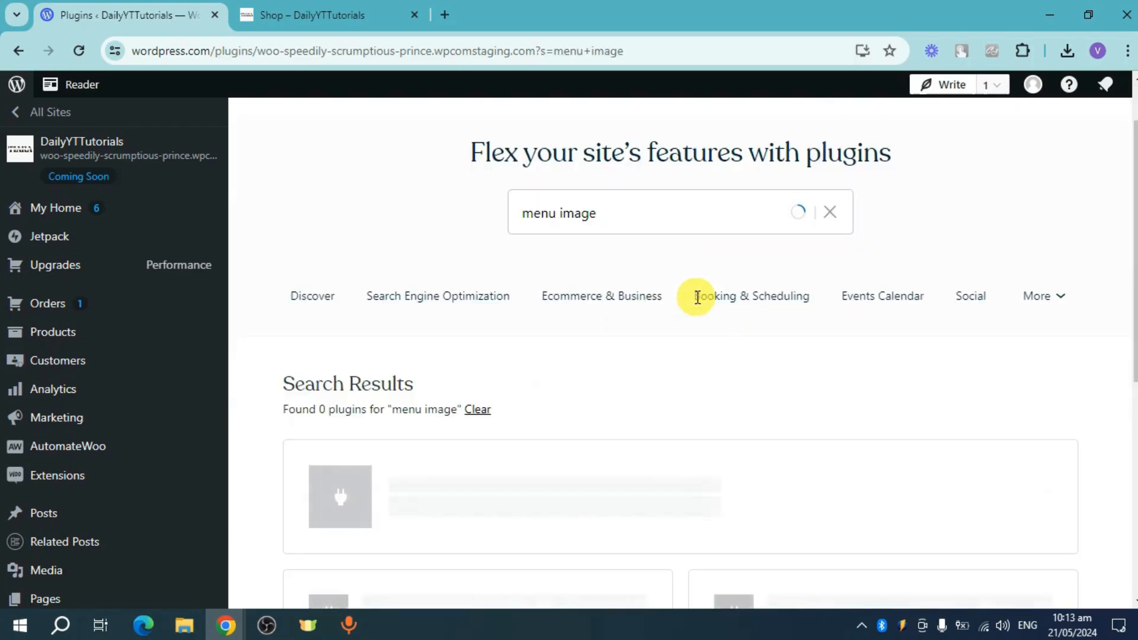
# Install and activate the plugin "Menu Image, Icons made easy" by Freshlight Lab from the search results.
pyautogui.scroll(-4, 698, 305)
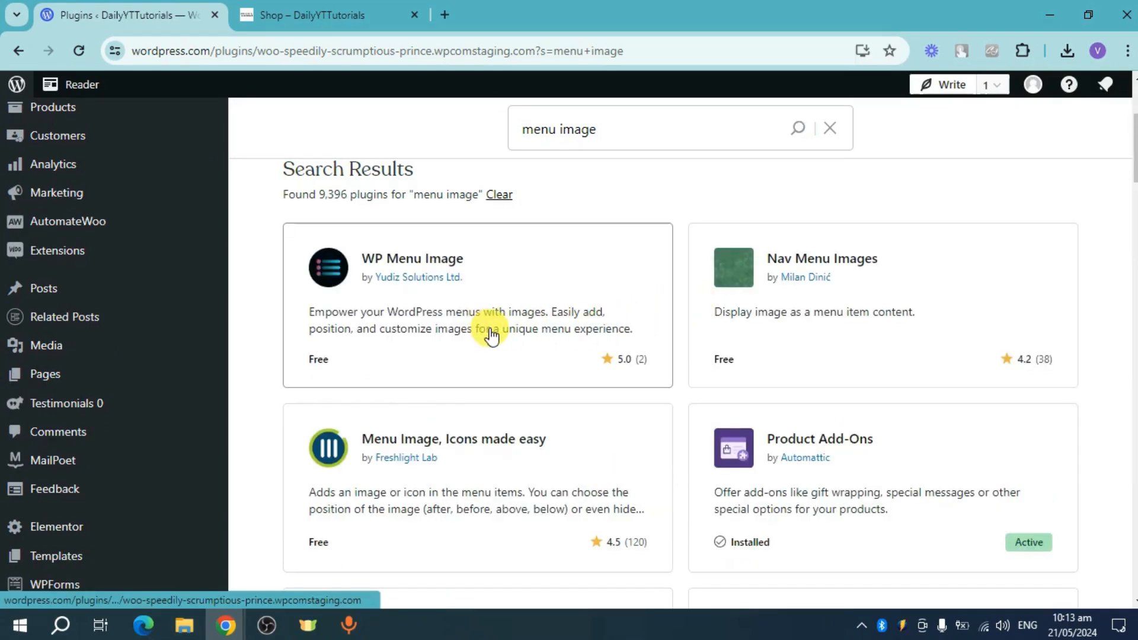
pyautogui.scroll(-1, 491, 332)
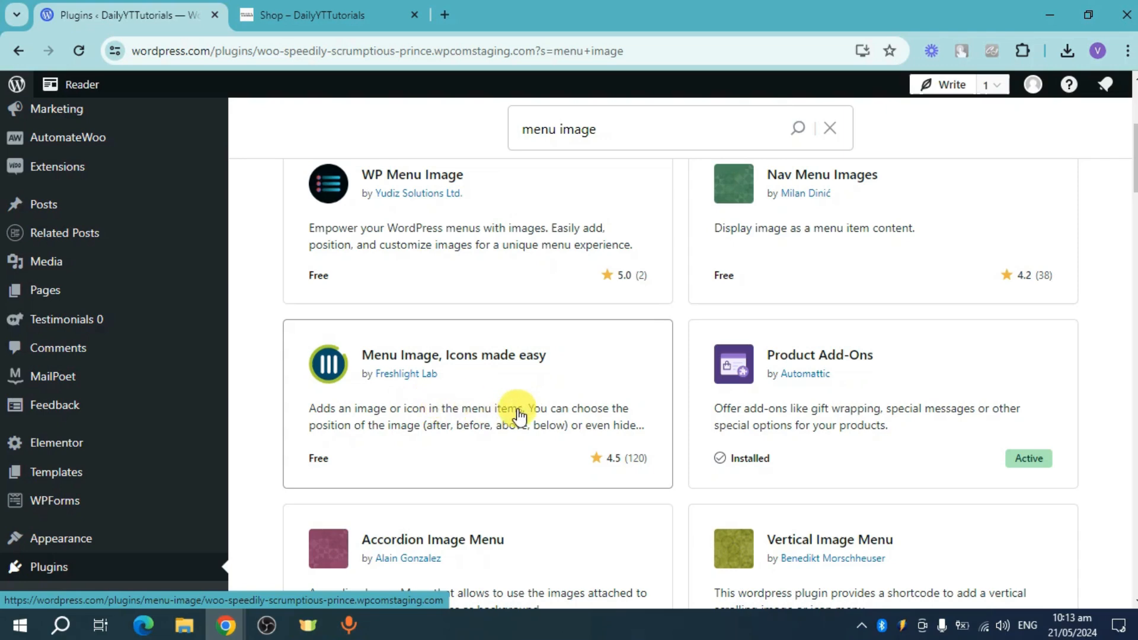
pyautogui.click(557, 410)
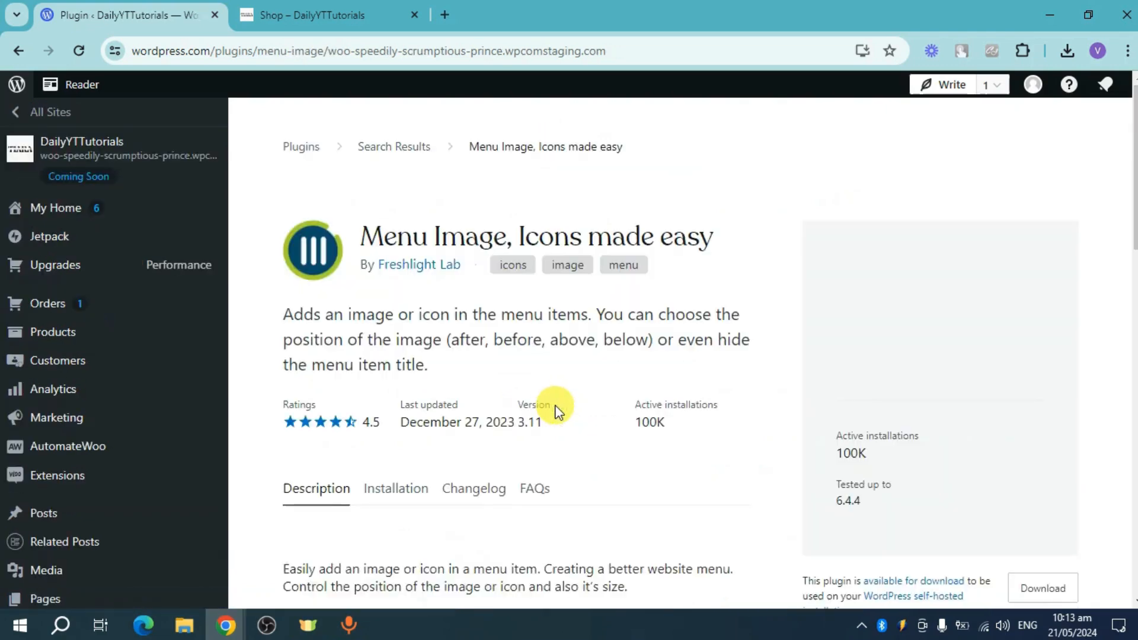
pyautogui.click(920, 332)
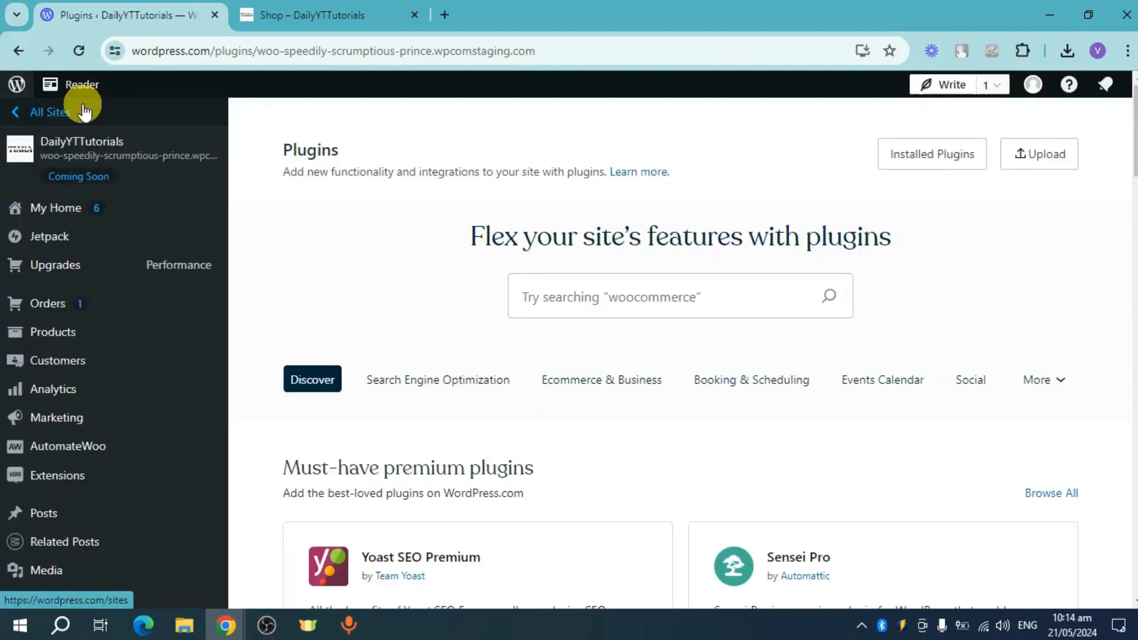
# Open the site's Menus editor from the appearance settings.
pyautogui.scroll(-4, 190, 294)
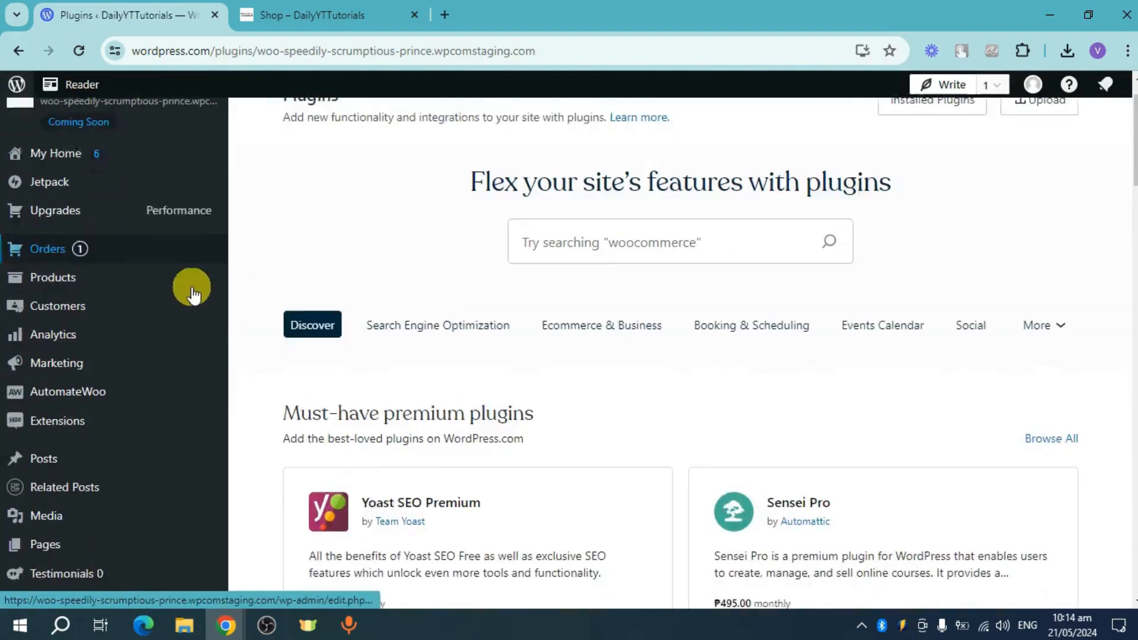
pyautogui.scroll(-6, 160, 307)
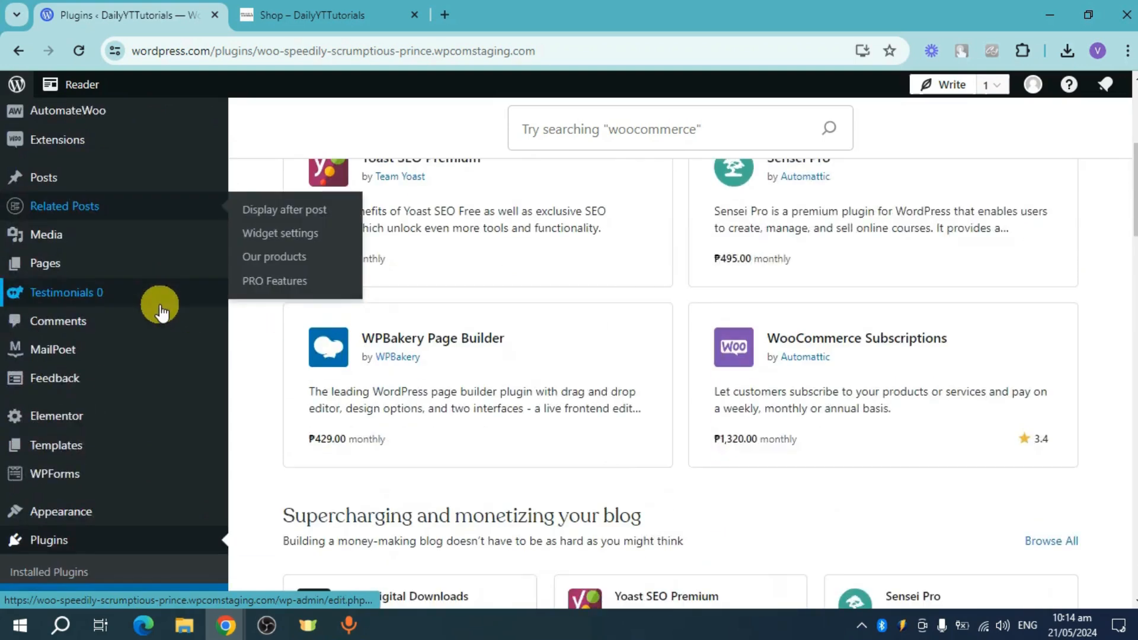
pyautogui.moveTo(88, 354)
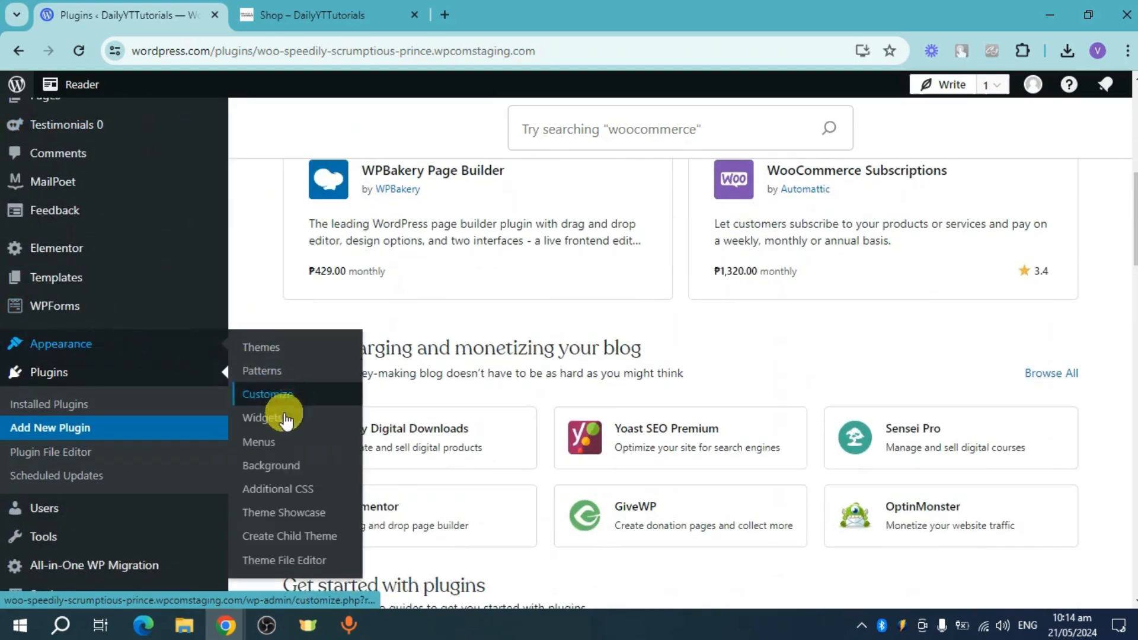
pyautogui.click(304, 442)
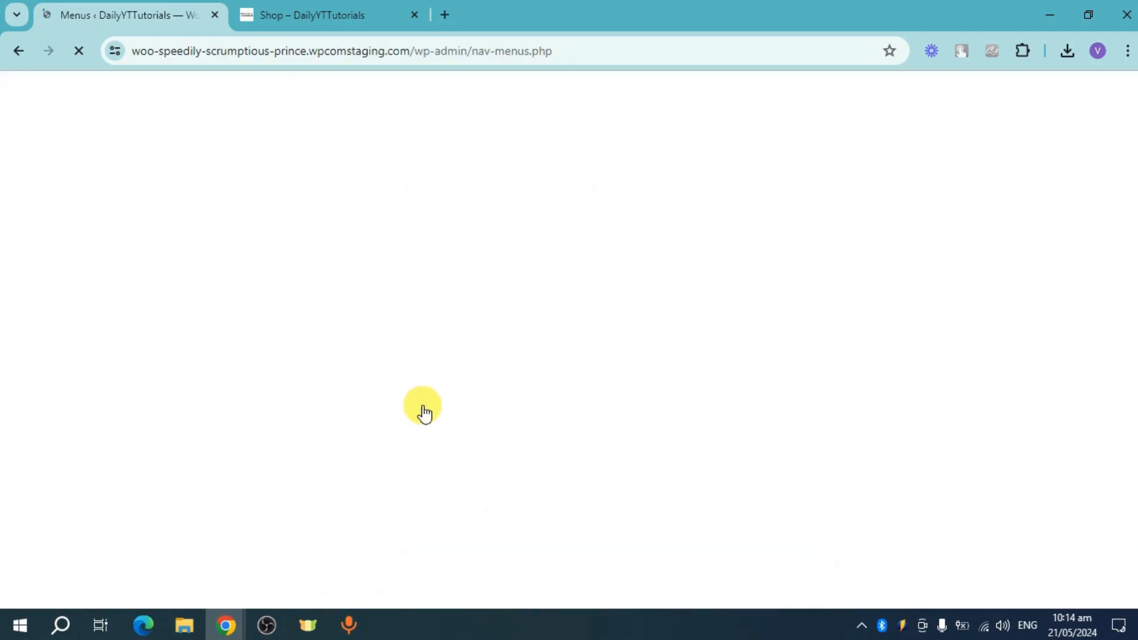
pyautogui.scroll(-3, 669, 376)
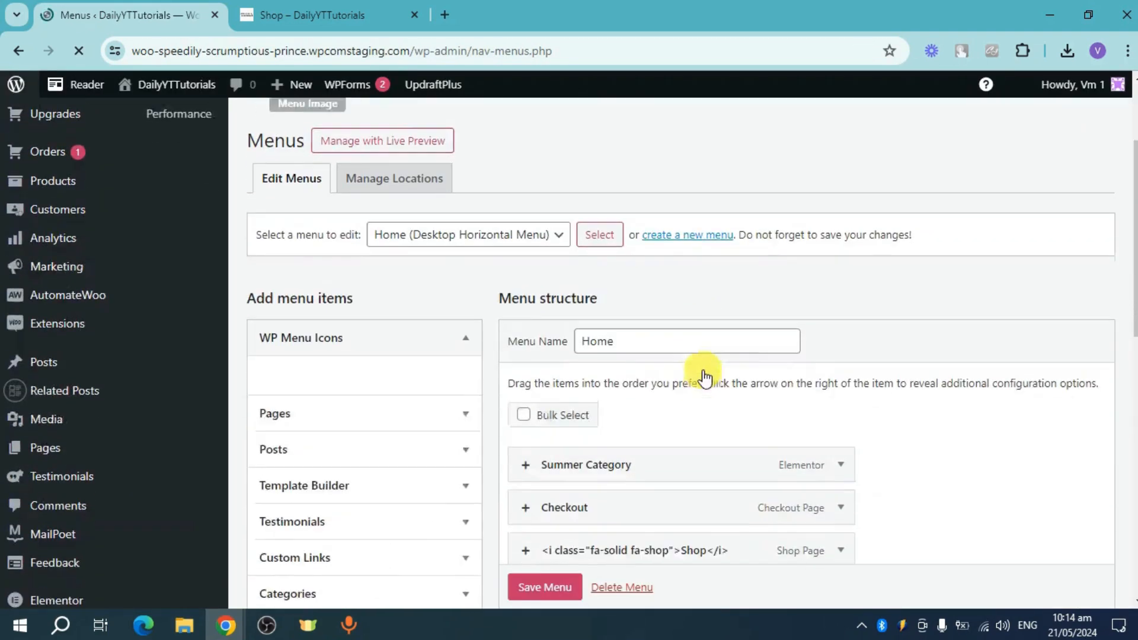
pyautogui.click(519, 231)
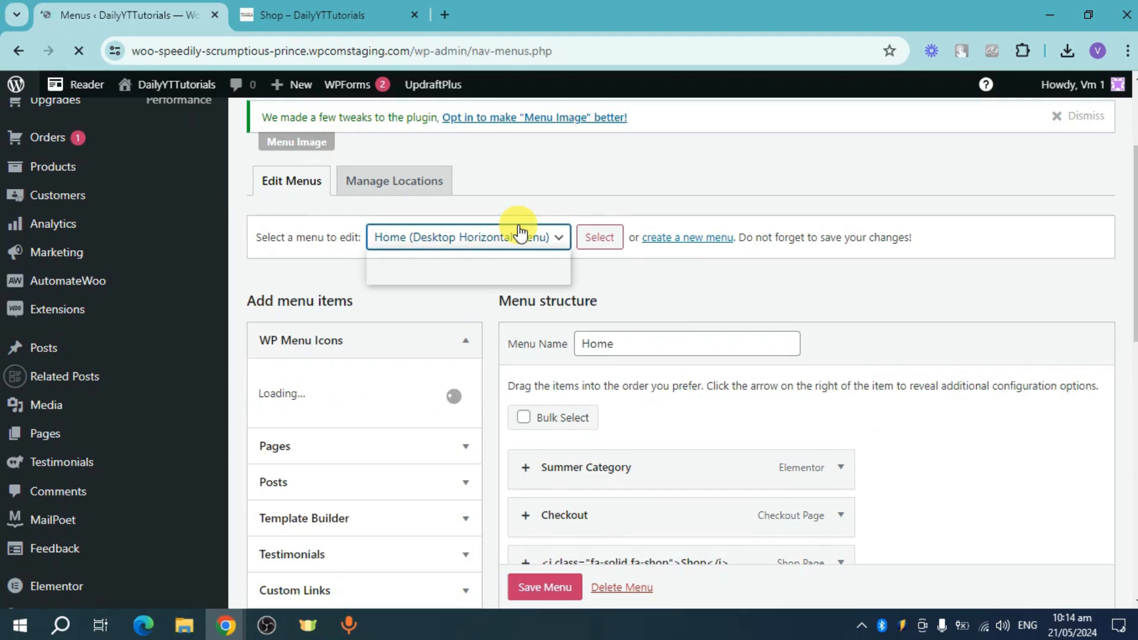
pyautogui.click(519, 231)
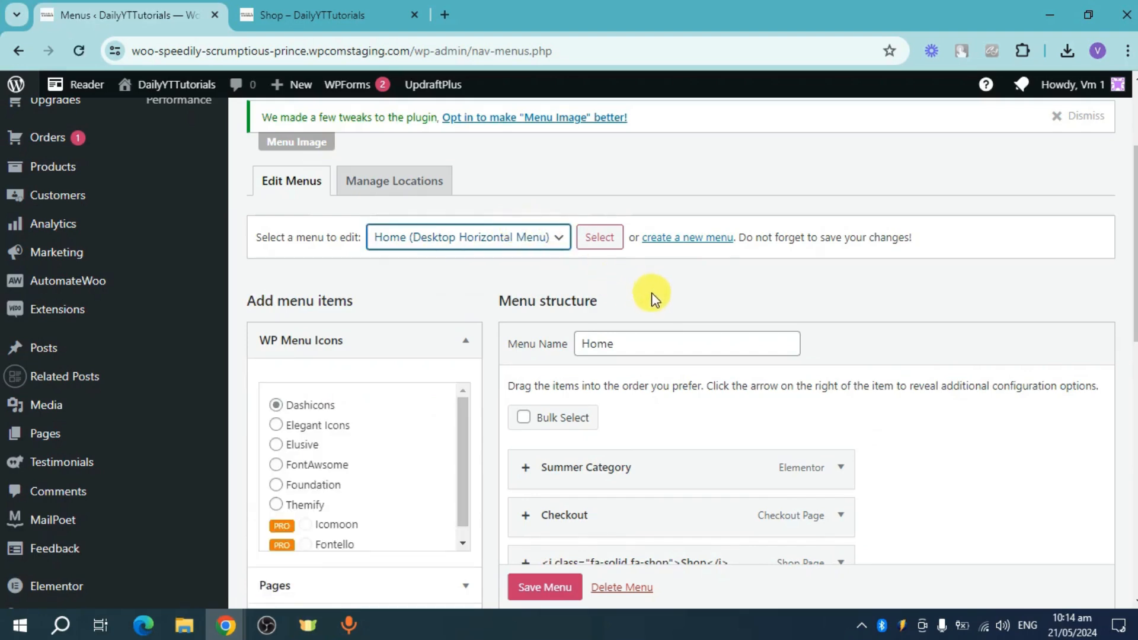
# Start a new navigation menu and name it Social.
pyautogui.scroll(-2, 422, 322)
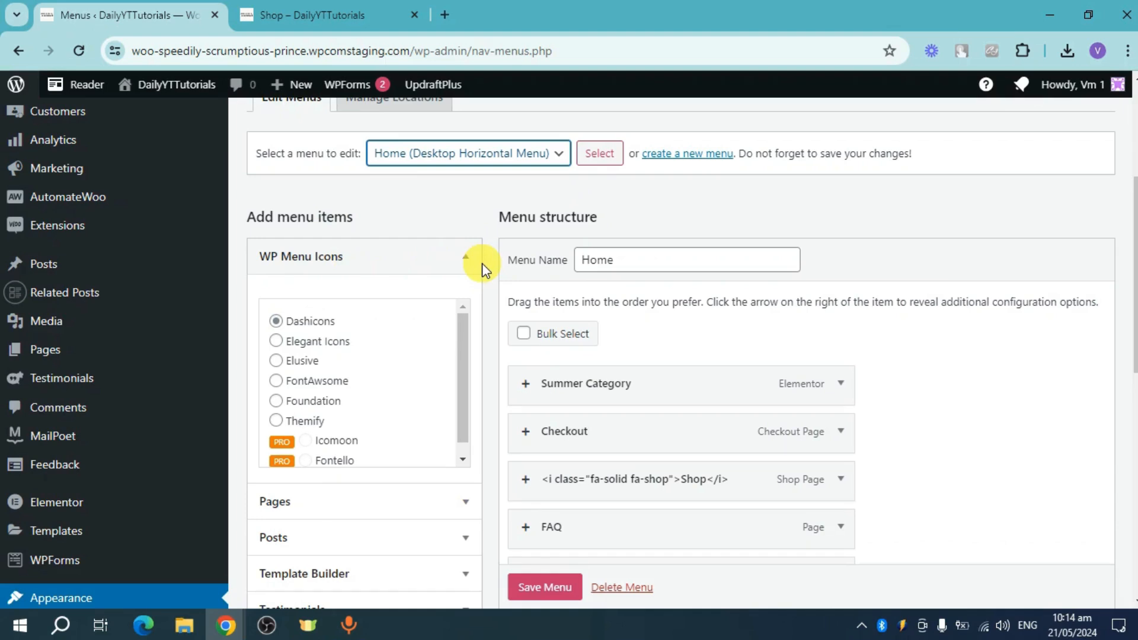
pyautogui.click(674, 155)
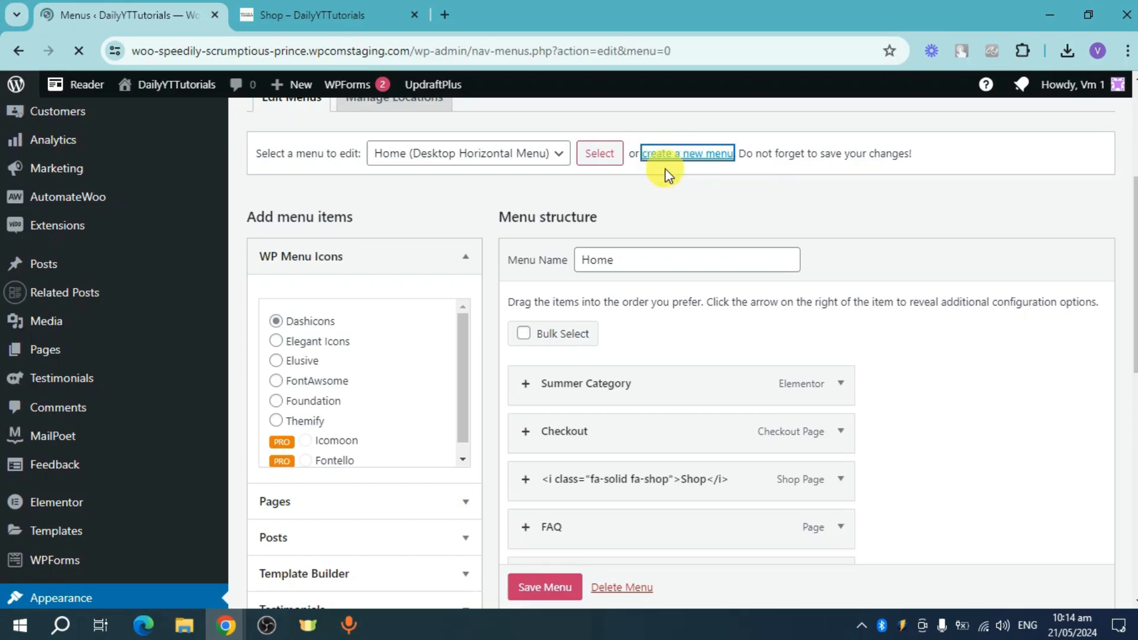
pyautogui.scroll(-3, 641, 270)
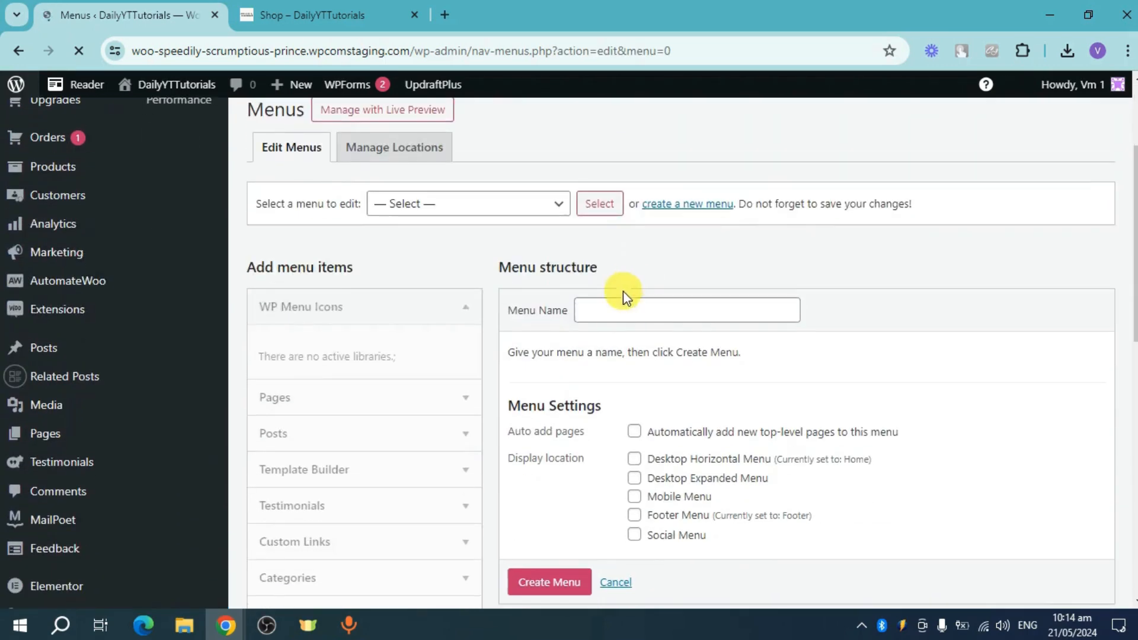
pyautogui.click(622, 314)
pyautogui.write('S')
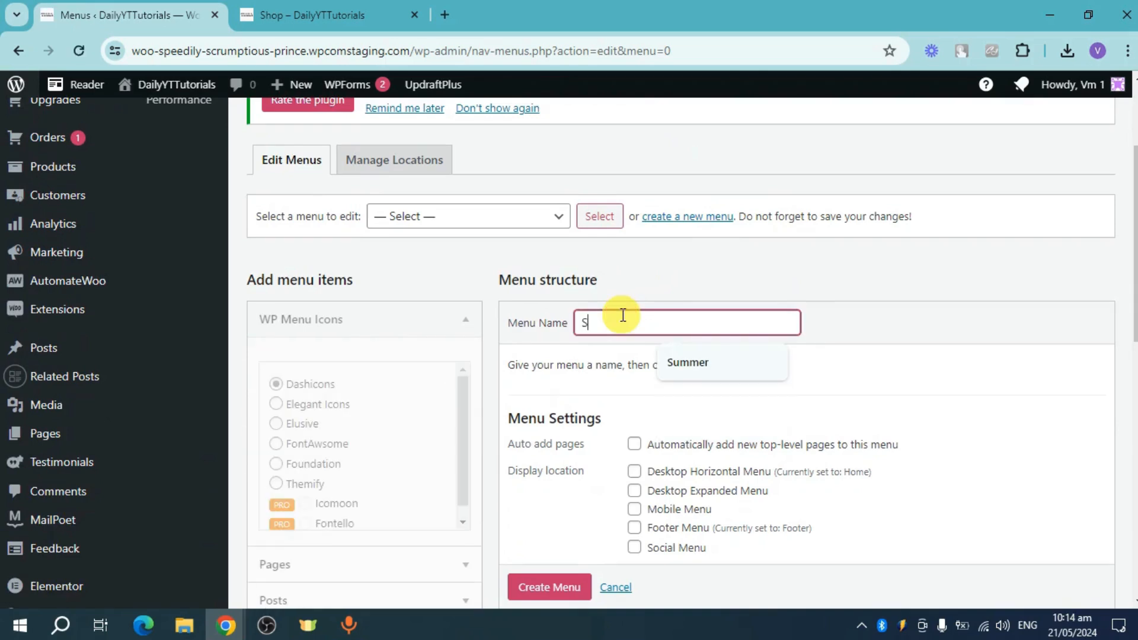
pyautogui.write('oci')
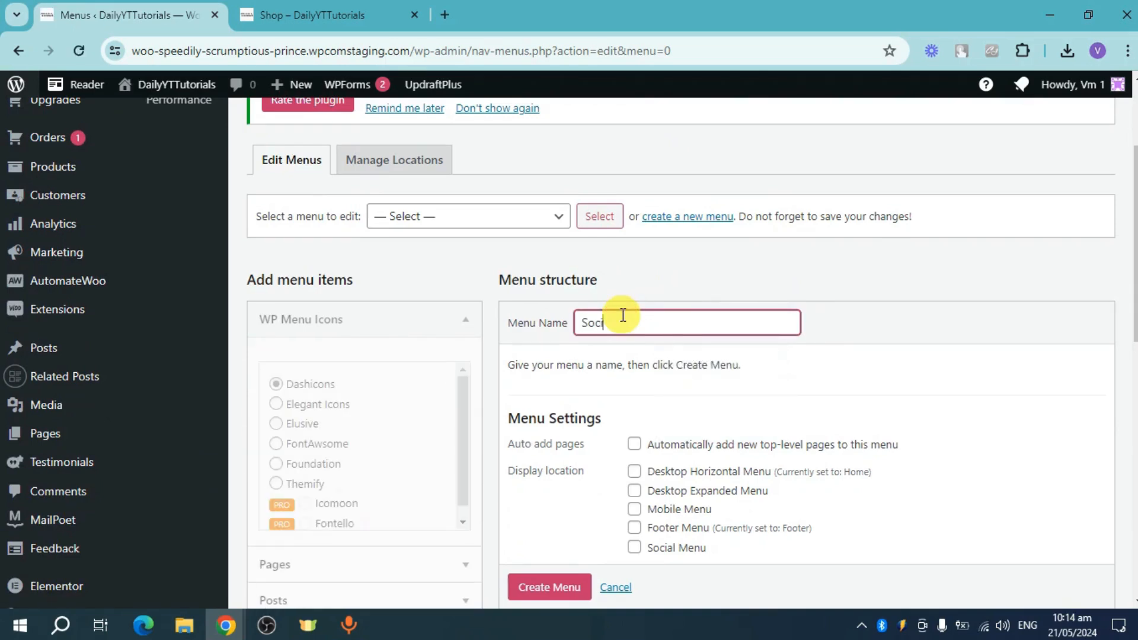
pyautogui.write('al')
# Assign the Social menu to the Desktop Expanded Menu and Social Menu display locations and create it.
pyautogui.scroll(-3, 905, 423)
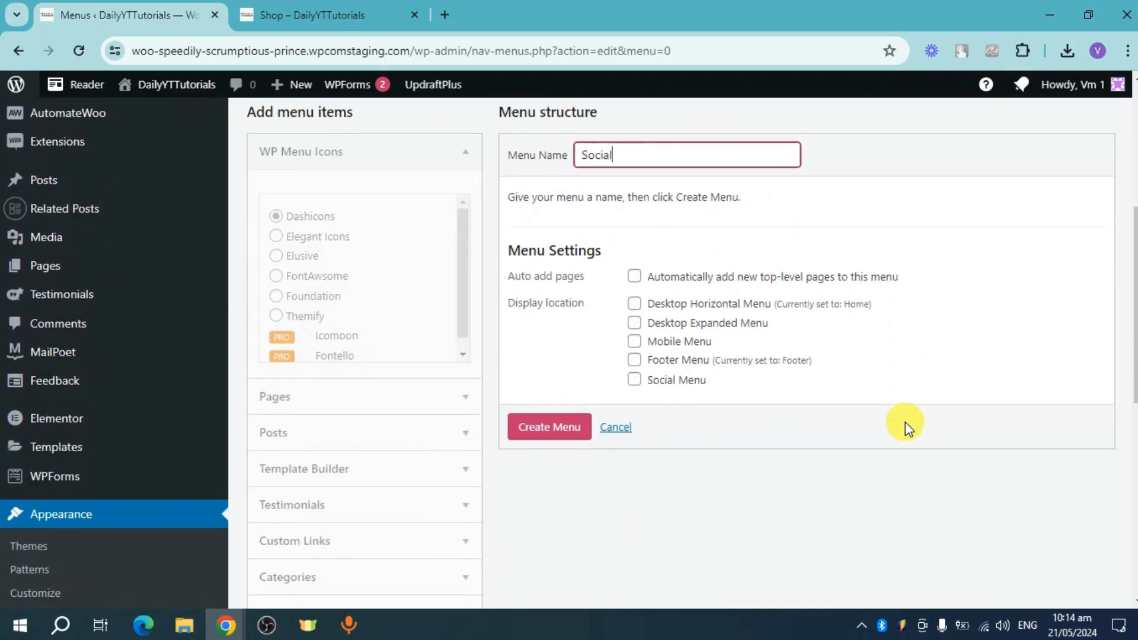
pyautogui.click(632, 325)
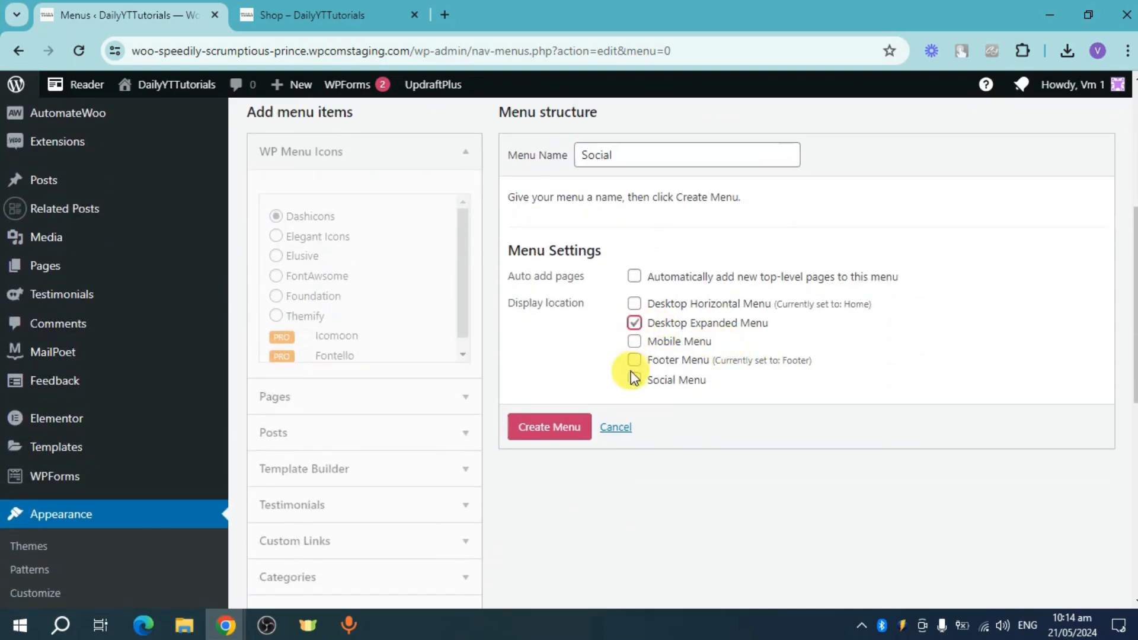
pyautogui.click(553, 425)
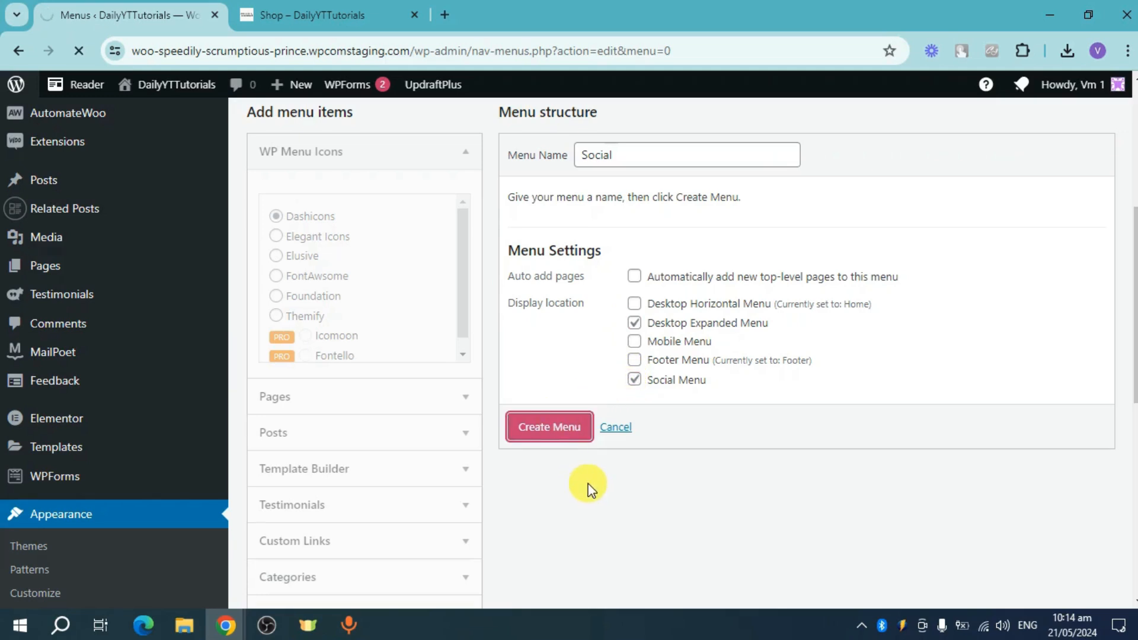
# Add a custom link with the store's Facebook page URL and the link text Facebook to the Social menu.
pyautogui.scroll(-3, 796, 367)
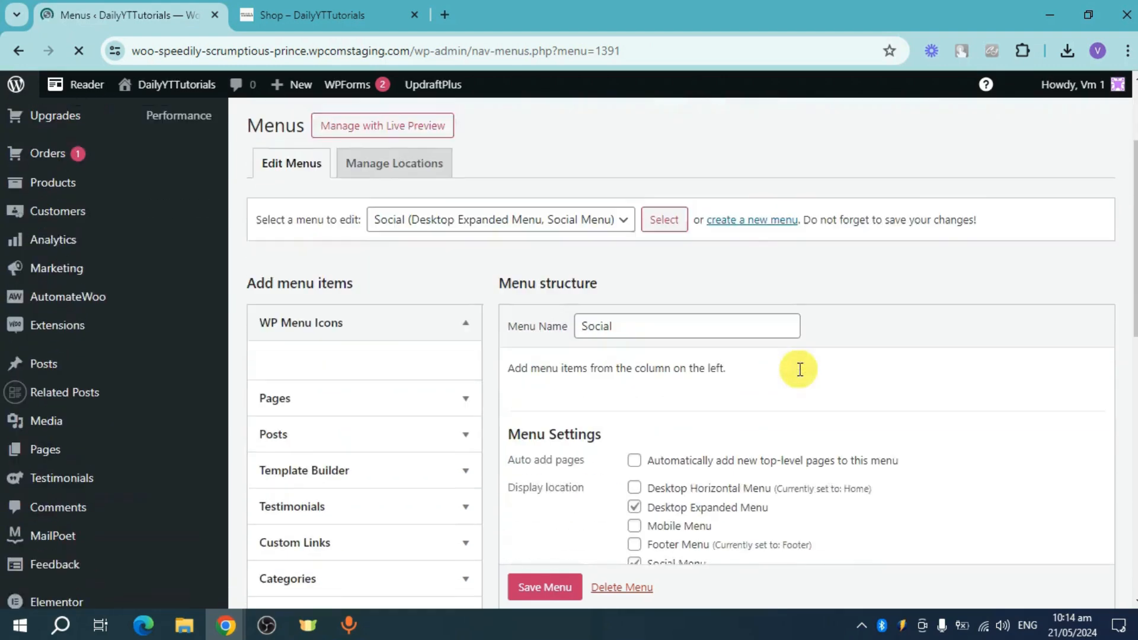
pyautogui.scroll(-1, 799, 369)
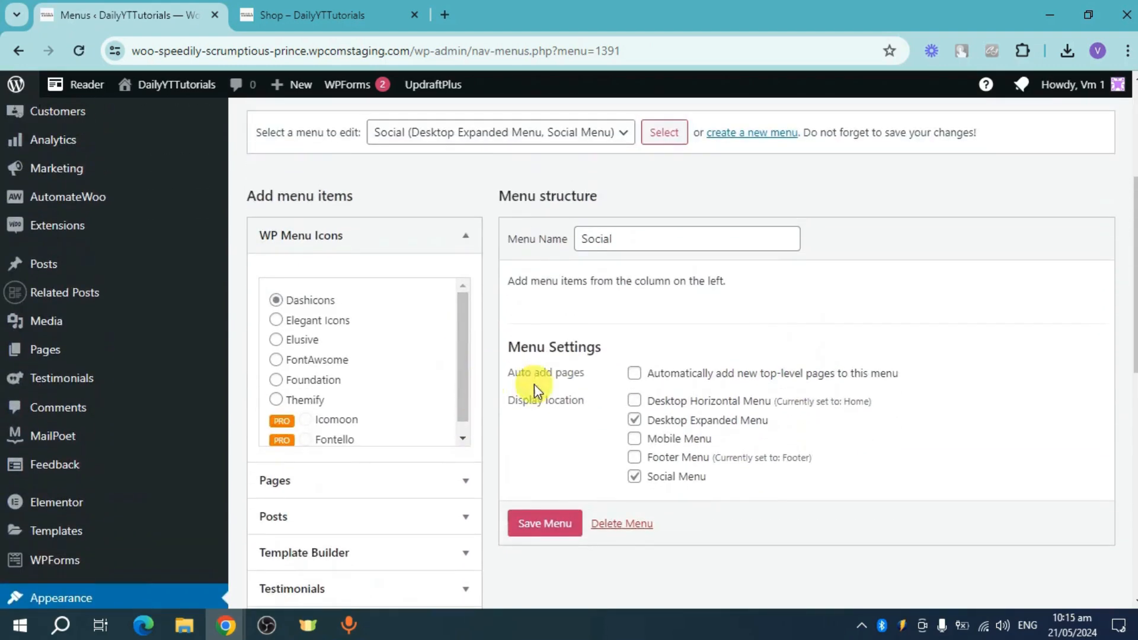
pyautogui.scroll(-3, 545, 387)
pyautogui.scroll(-3, 492, 394)
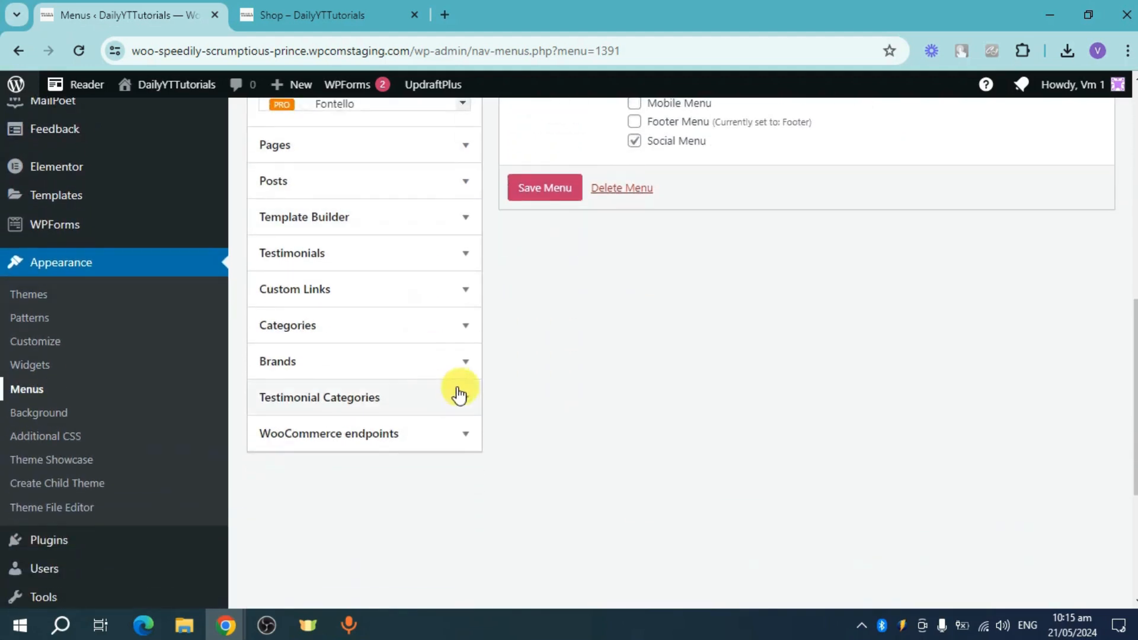
pyautogui.scroll(2, 460, 391)
pyautogui.click(467, 391)
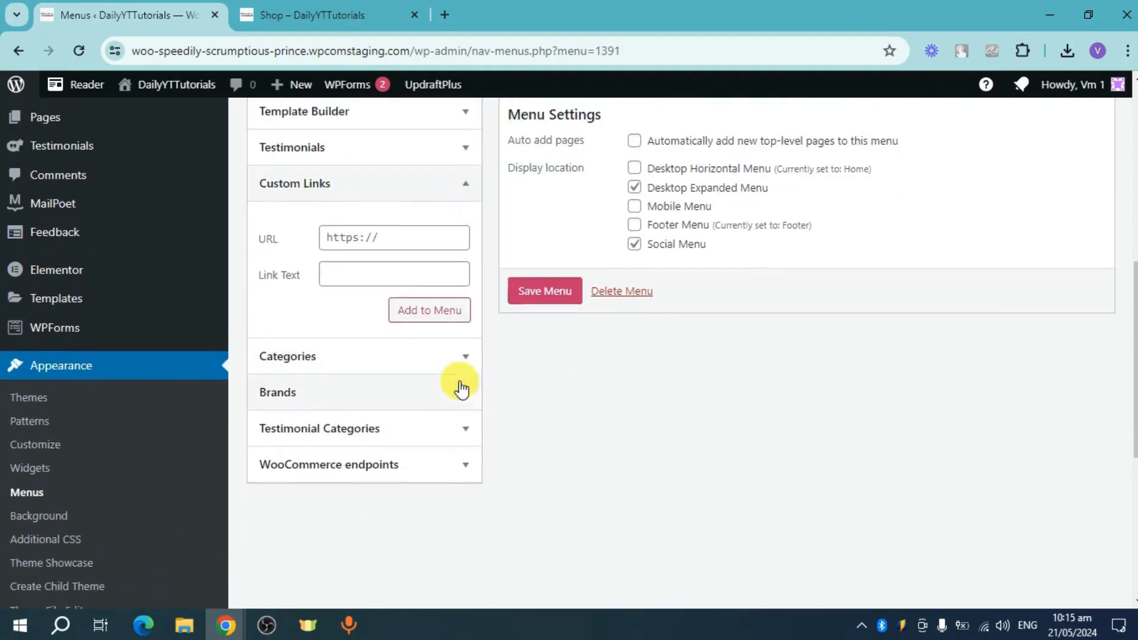
pyautogui.scroll(1, 460, 386)
pyautogui.click(418, 308)
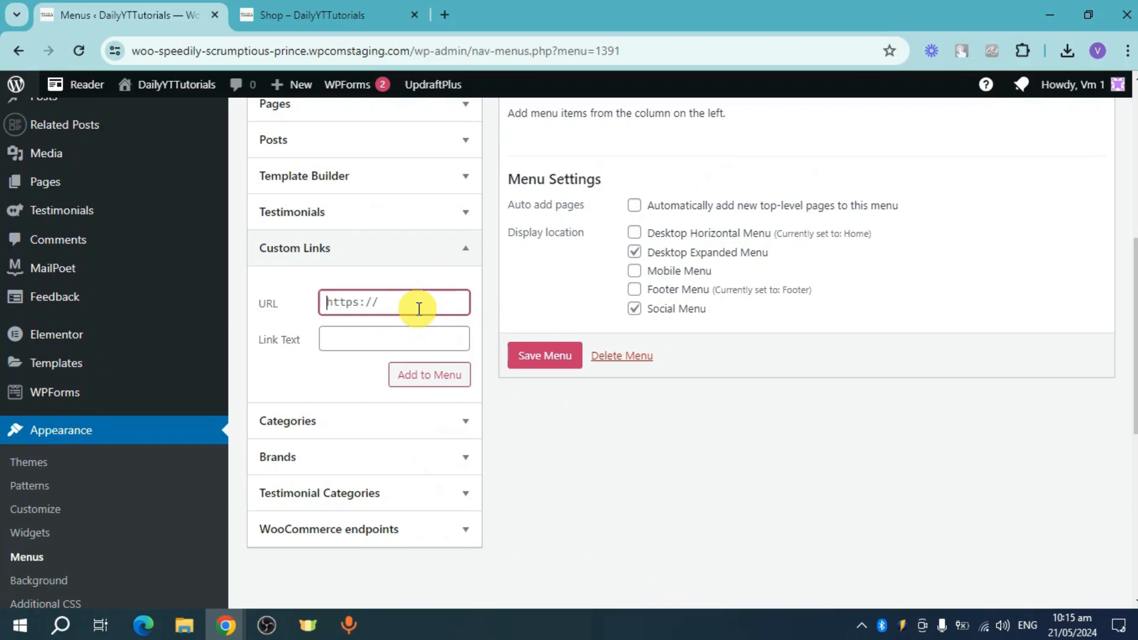
pyautogui.hotkey('ctrl', 'v')
pyautogui.click(411, 343)
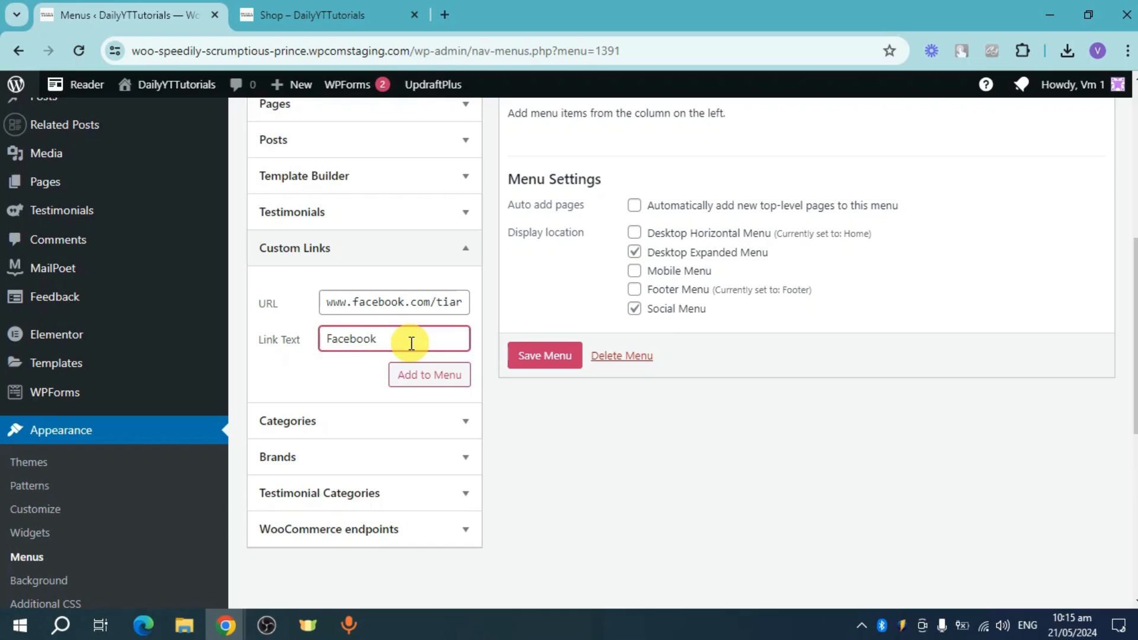
pyautogui.click(428, 375)
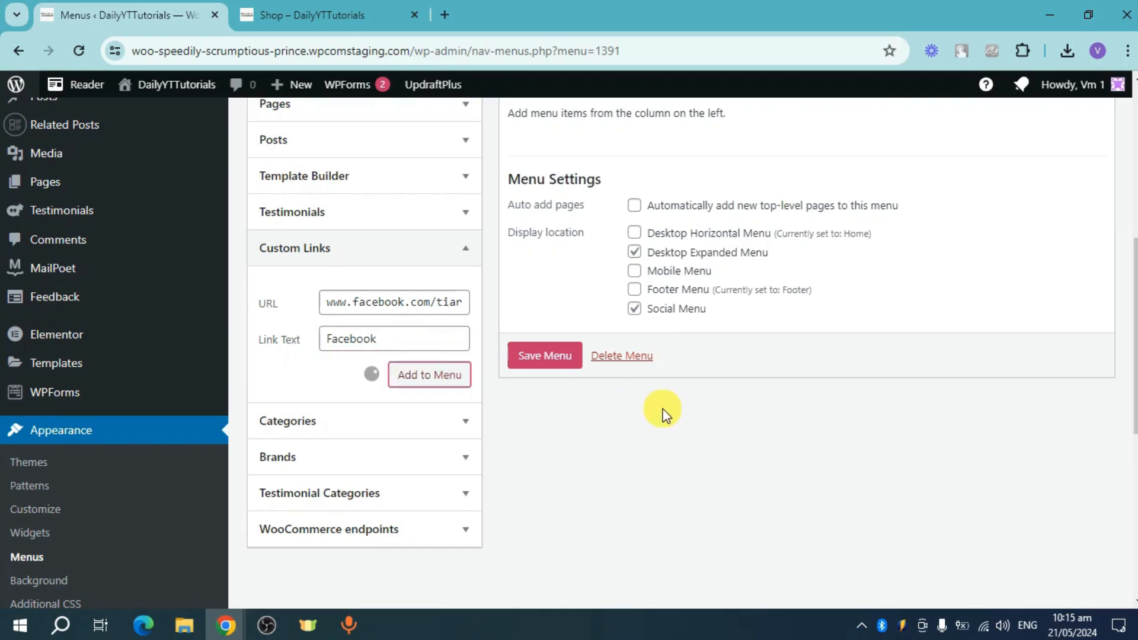
# Add a custom link with the store's Instagram URL and the link text Instagram to the Social menu.
pyautogui.scroll(1, 578, 305)
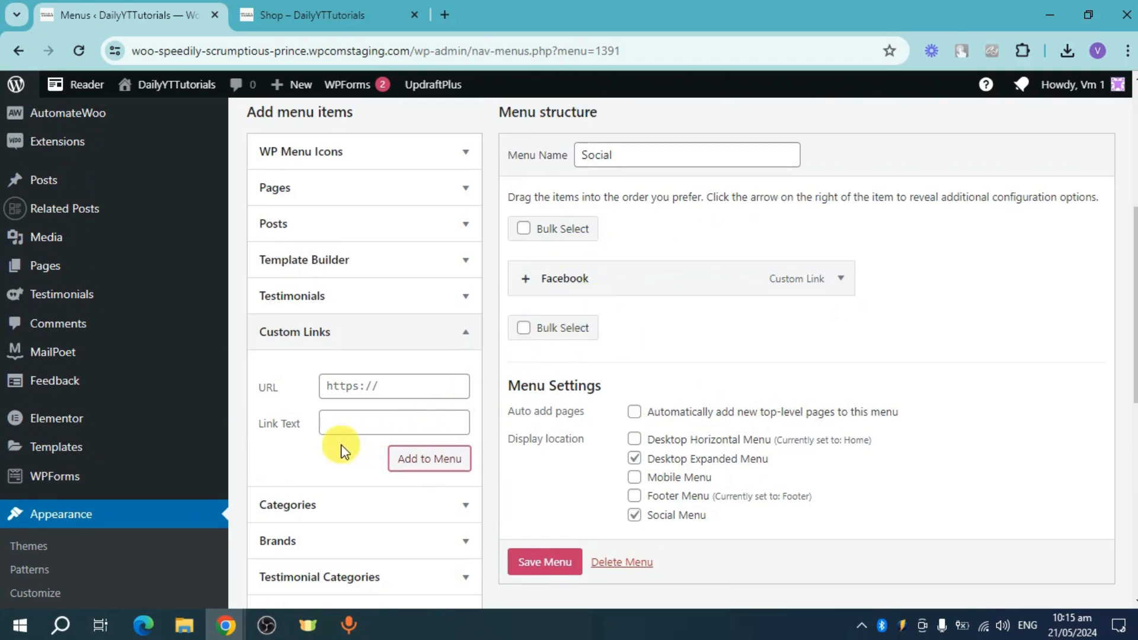
pyautogui.click(428, 382)
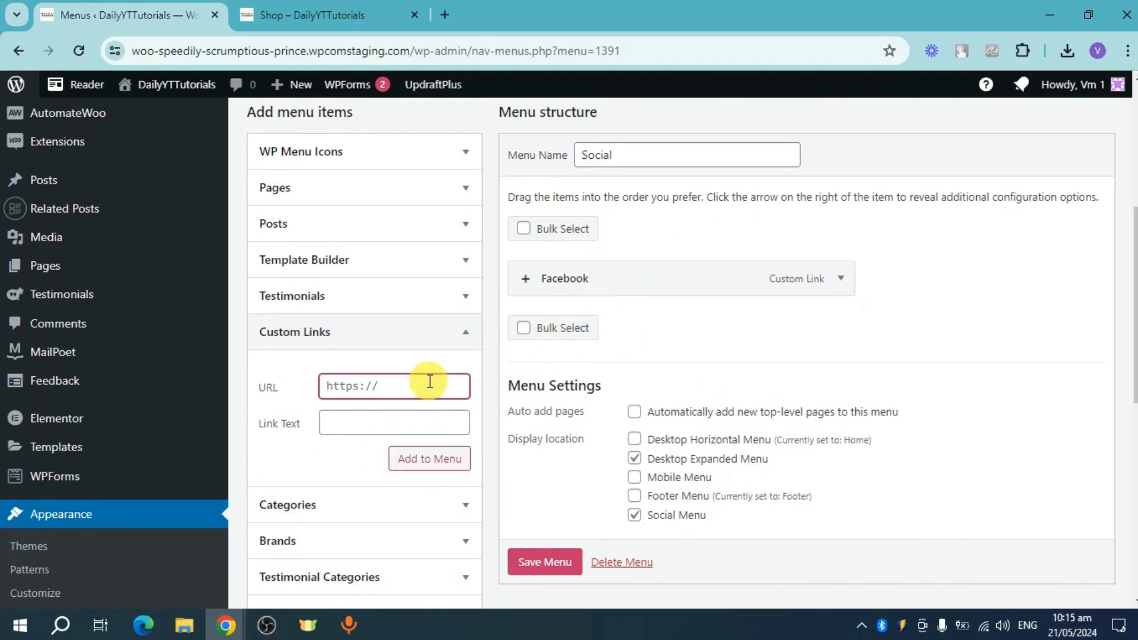
pyautogui.click(421, 426)
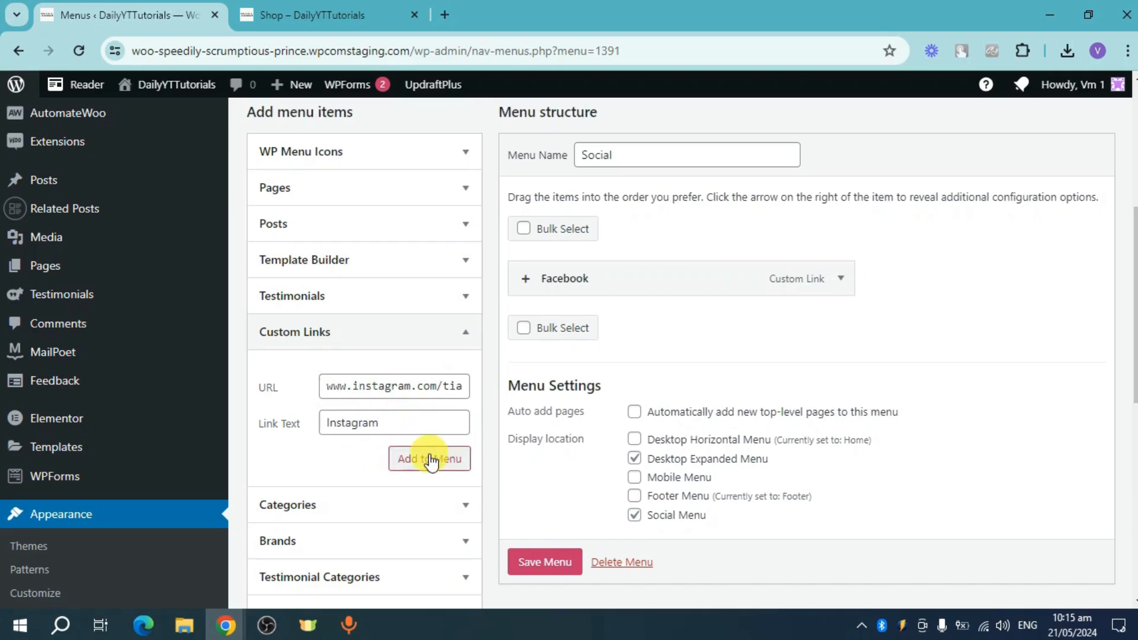
pyautogui.click(430, 459)
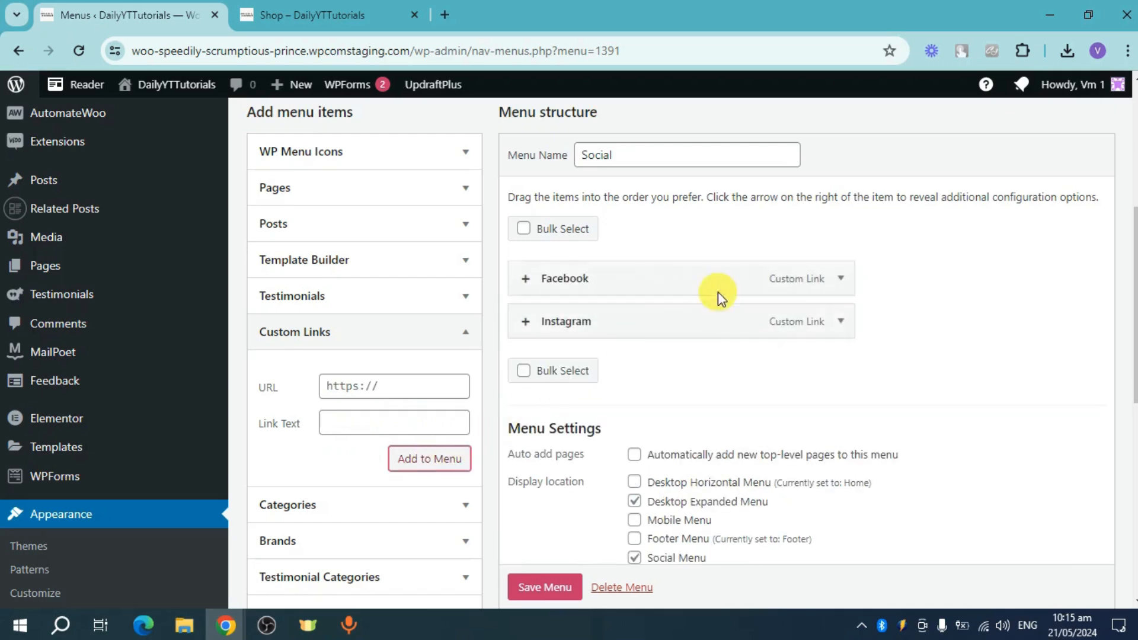
pyautogui.scroll(-5, 693, 338)
pyautogui.scroll(5, 694, 338)
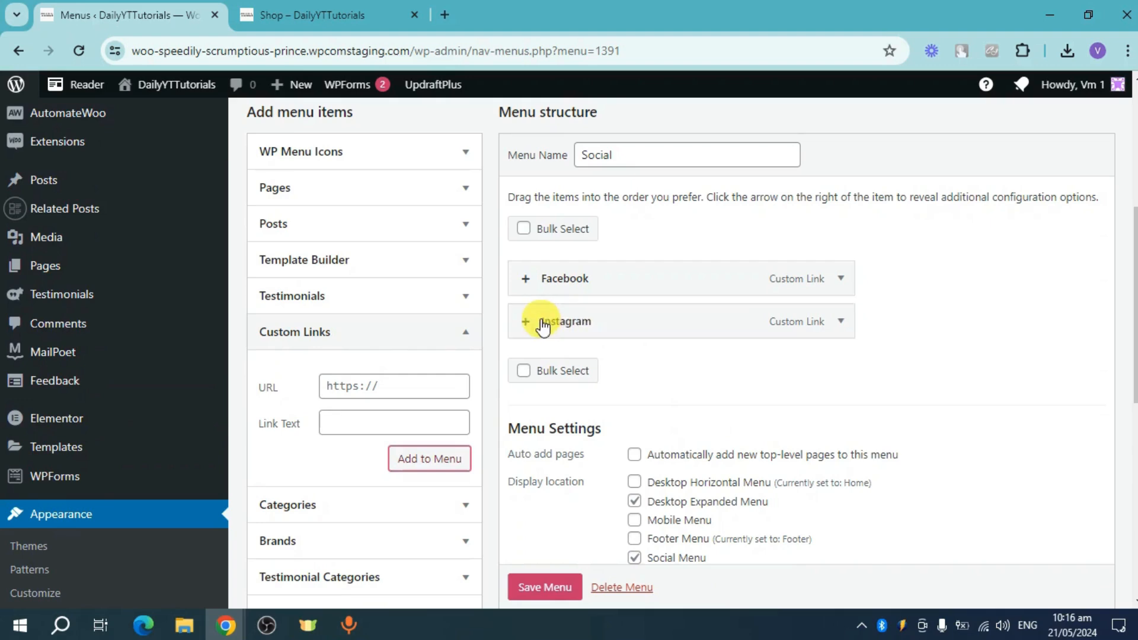
# Examine the Dashicons and the icon styling options offered for the Instagram menu item, and close the icon picker.
pyautogui.click(528, 321)
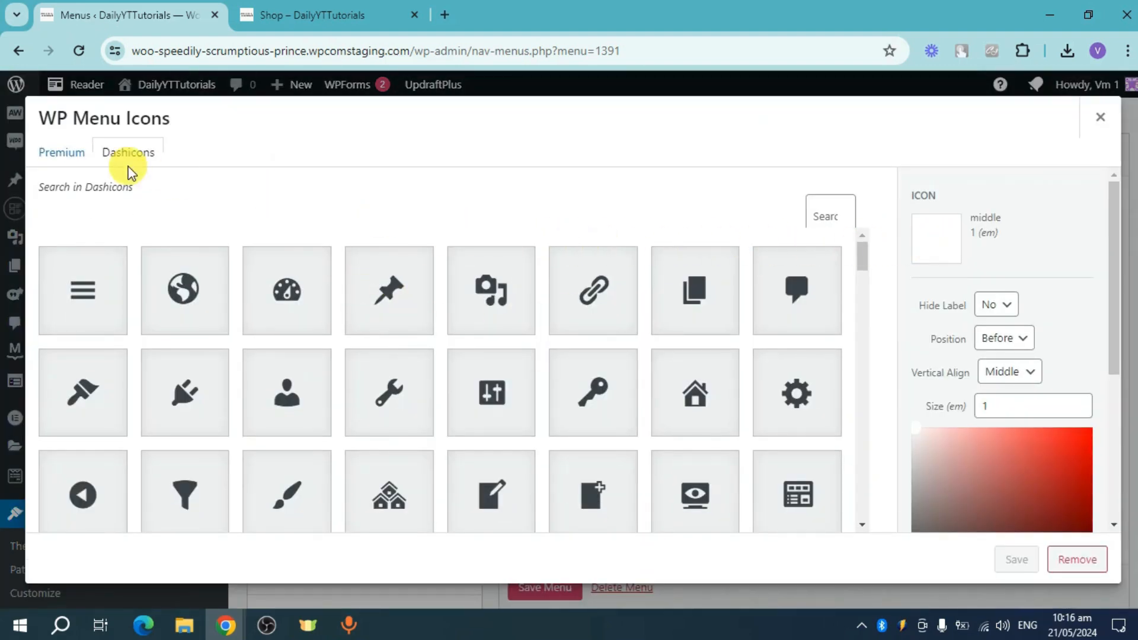
pyautogui.scroll(-5, 968, 236)
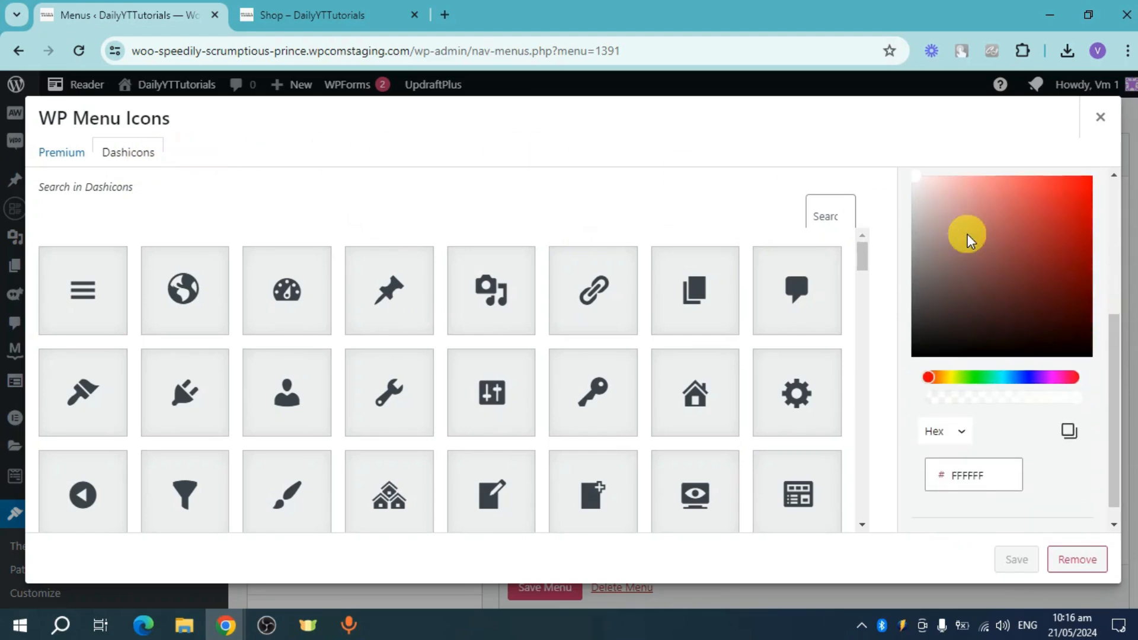
pyautogui.scroll(-1, 968, 236)
pyautogui.click(1099, 118)
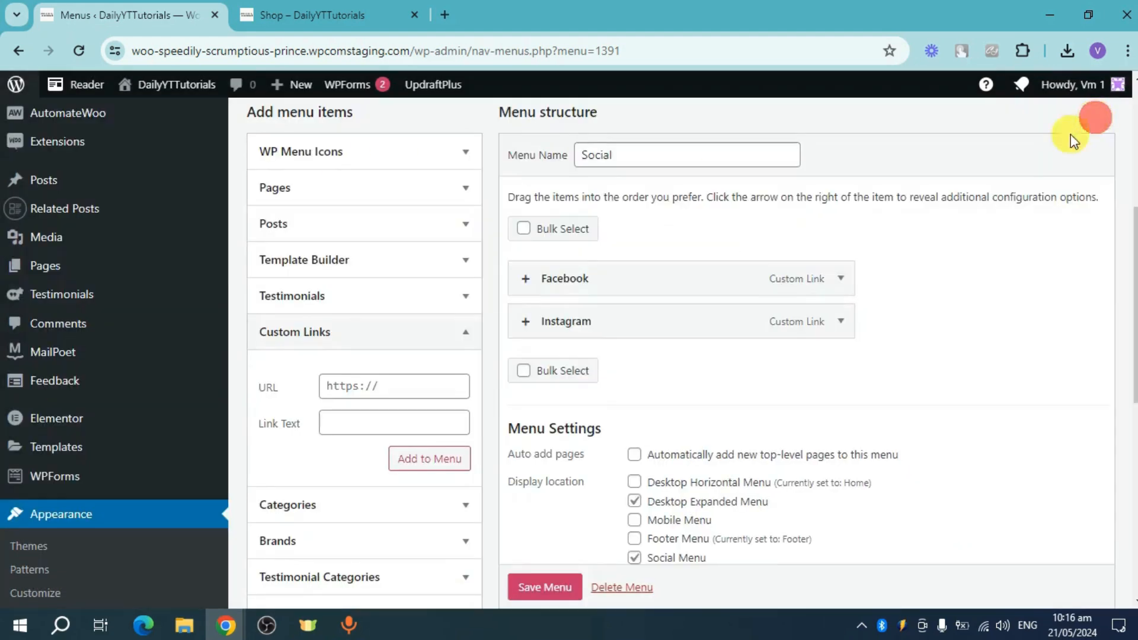
# Expand the Facebook menu item and open its image and icon settings.
pyautogui.click(839, 279)
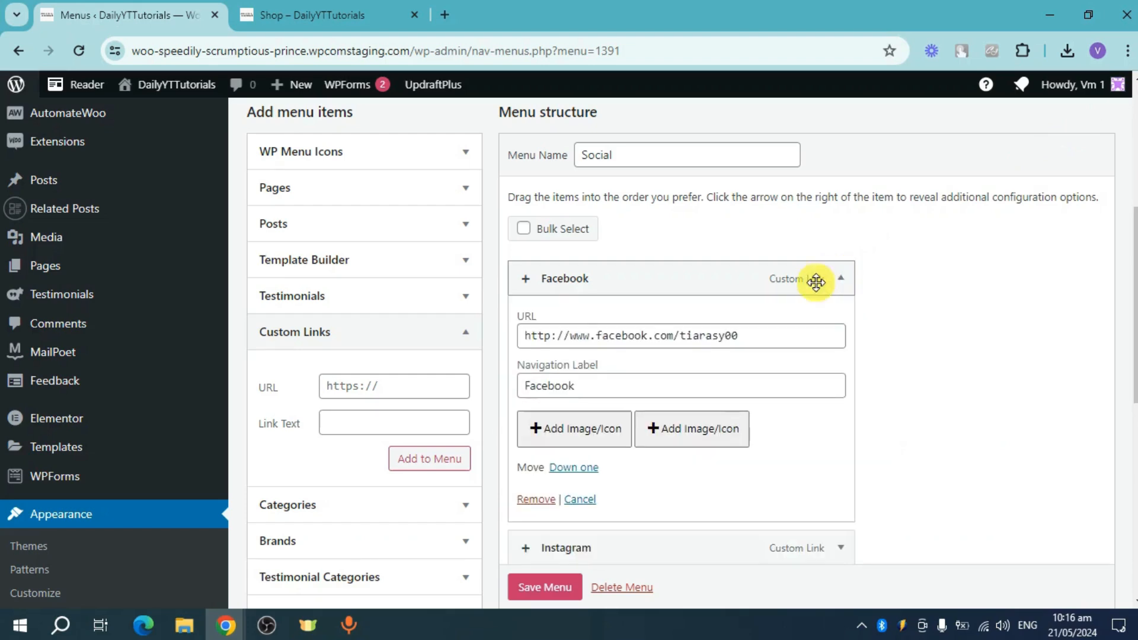
pyautogui.click(573, 431)
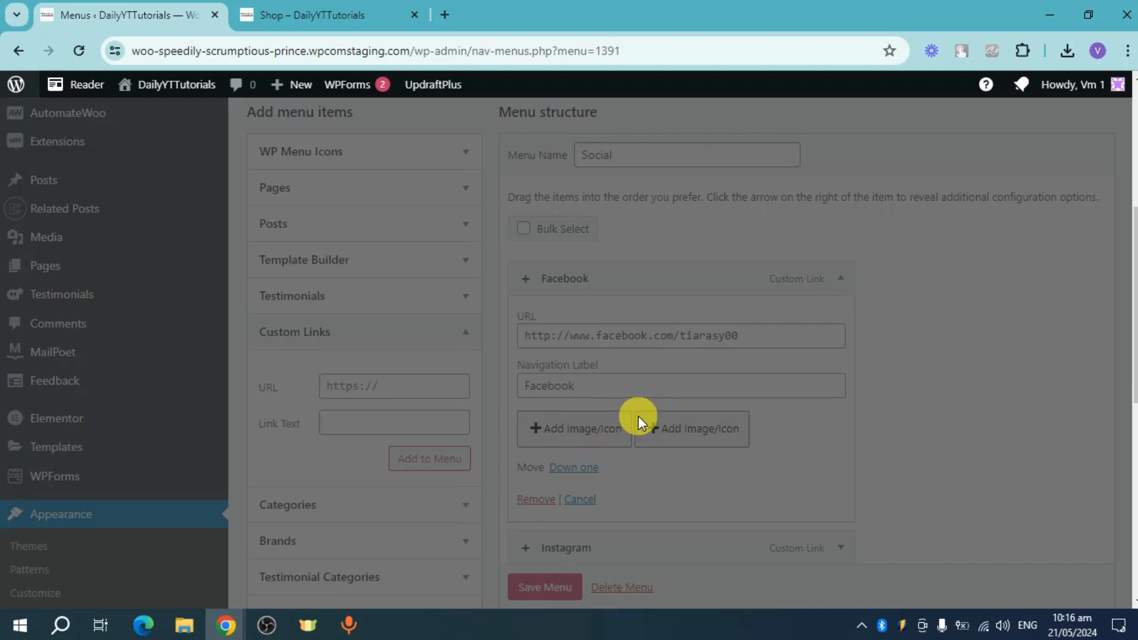
# Search Google Images for "facebook icon pink" in a new browser tab.
pyautogui.click(444, 16)
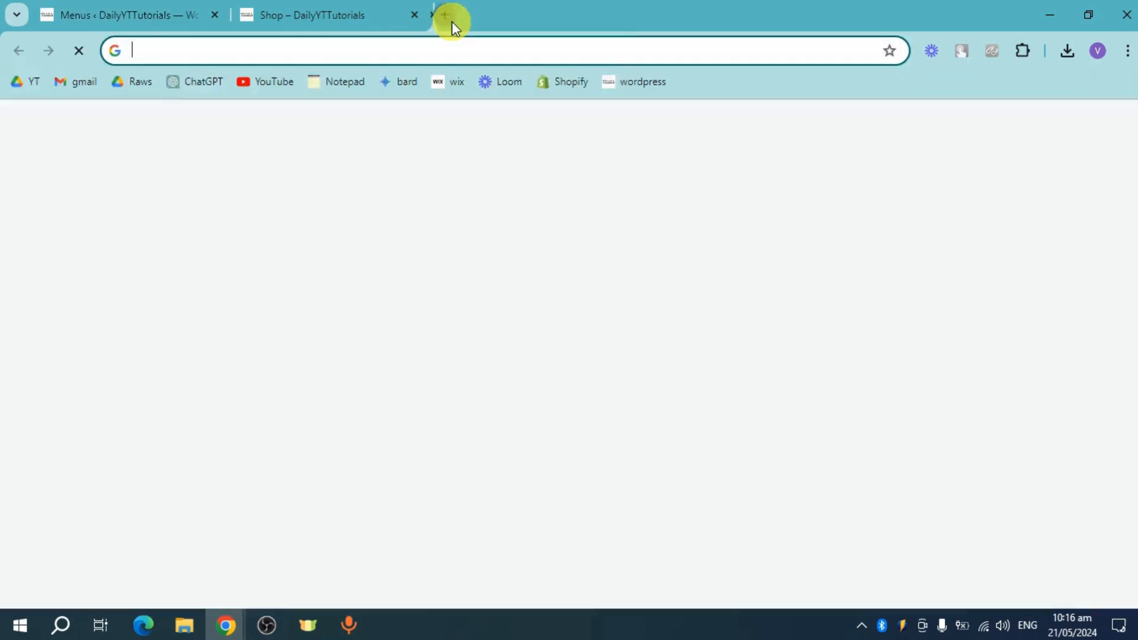
pyautogui.write('fa')
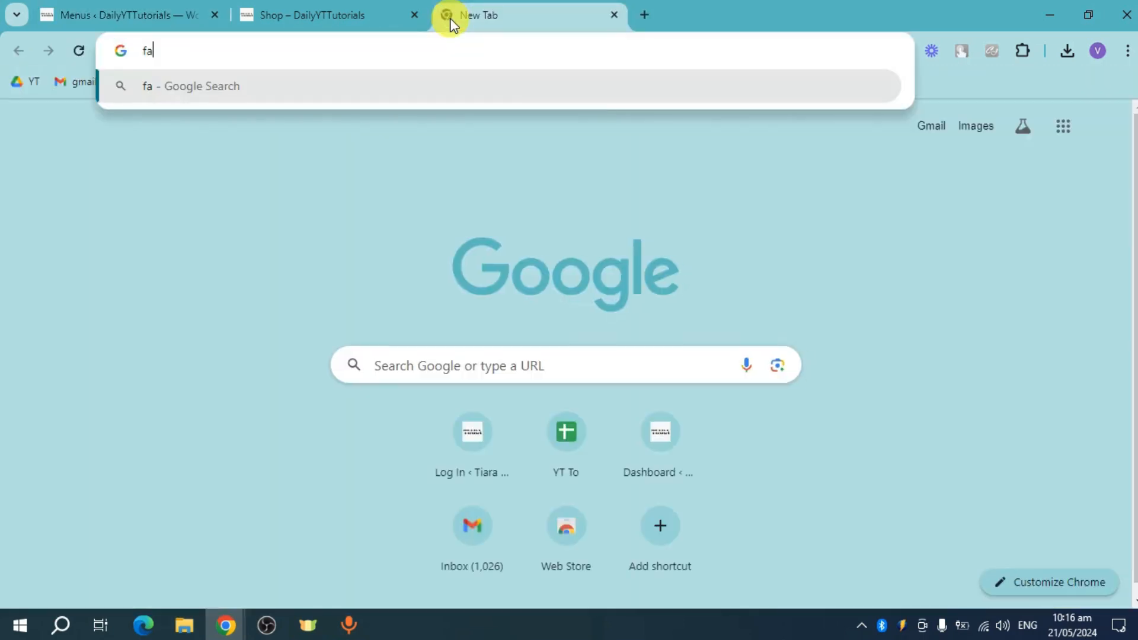
pyautogui.write('cebooi')
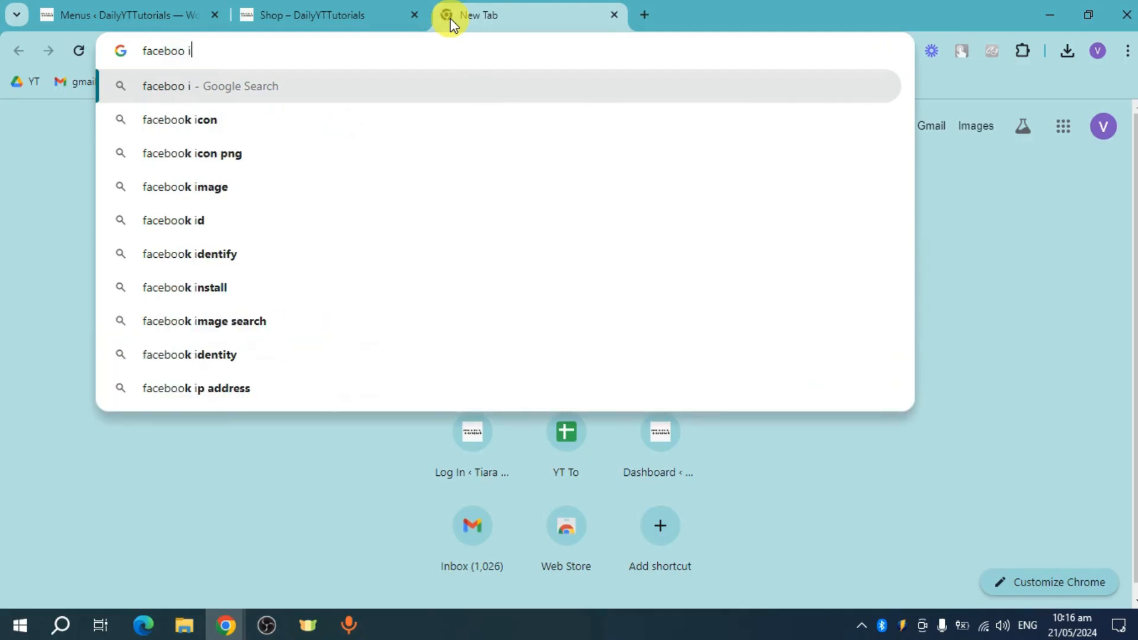
pyautogui.press('BackSpace')
pyautogui.write('koc')
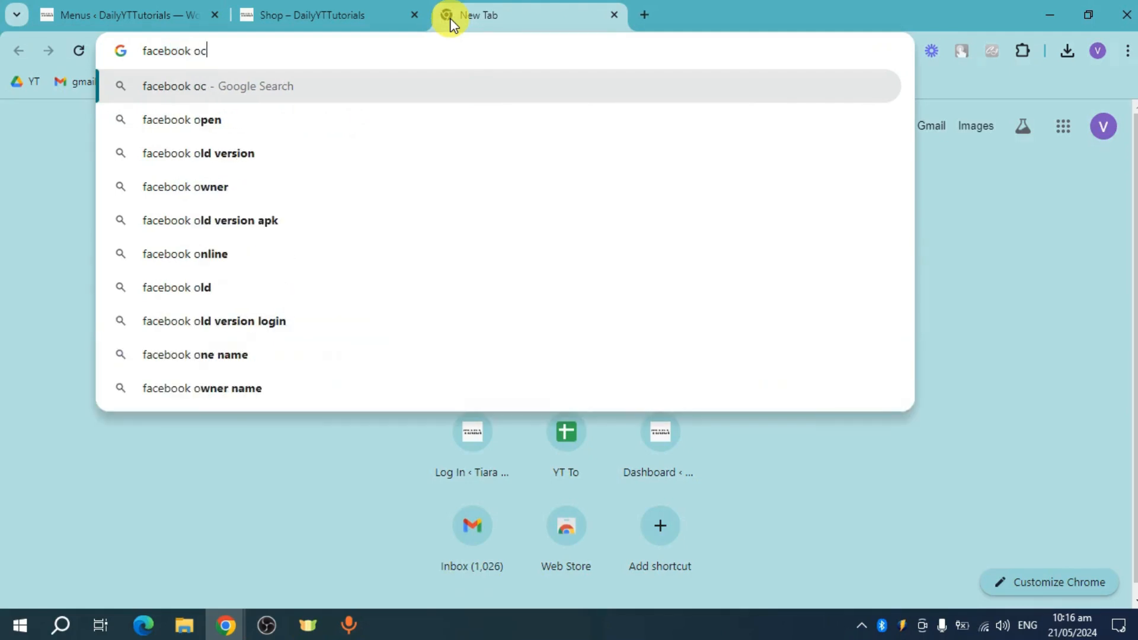
pyautogui.press('BackSpace')
pyautogui.press('BackSpace')
pyautogui.write('ico')
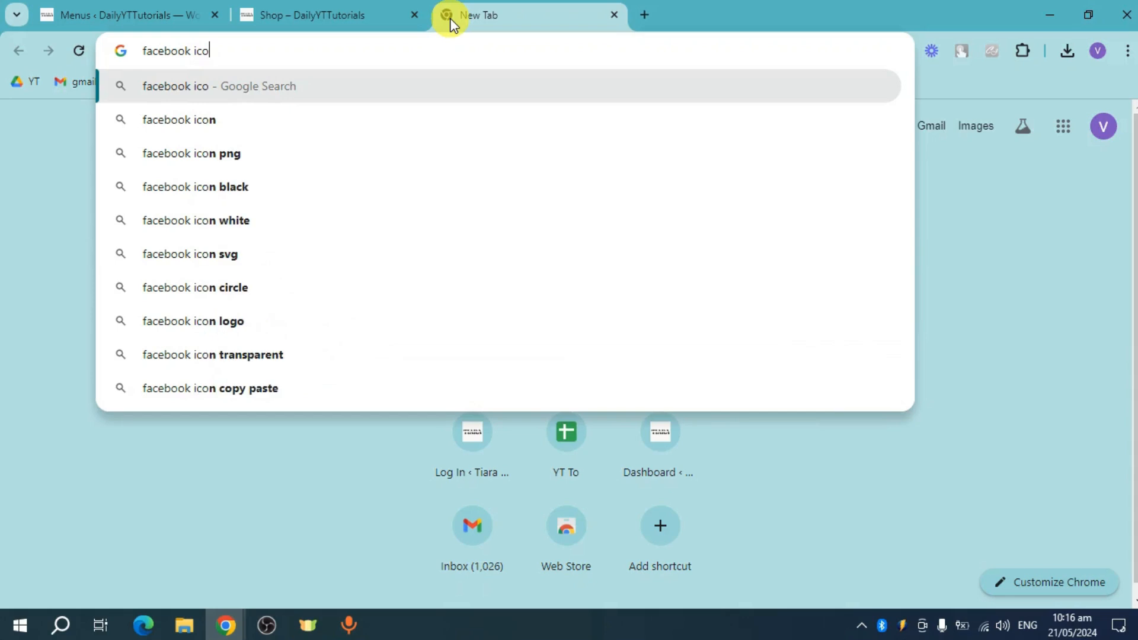
pyautogui.write('n pink')
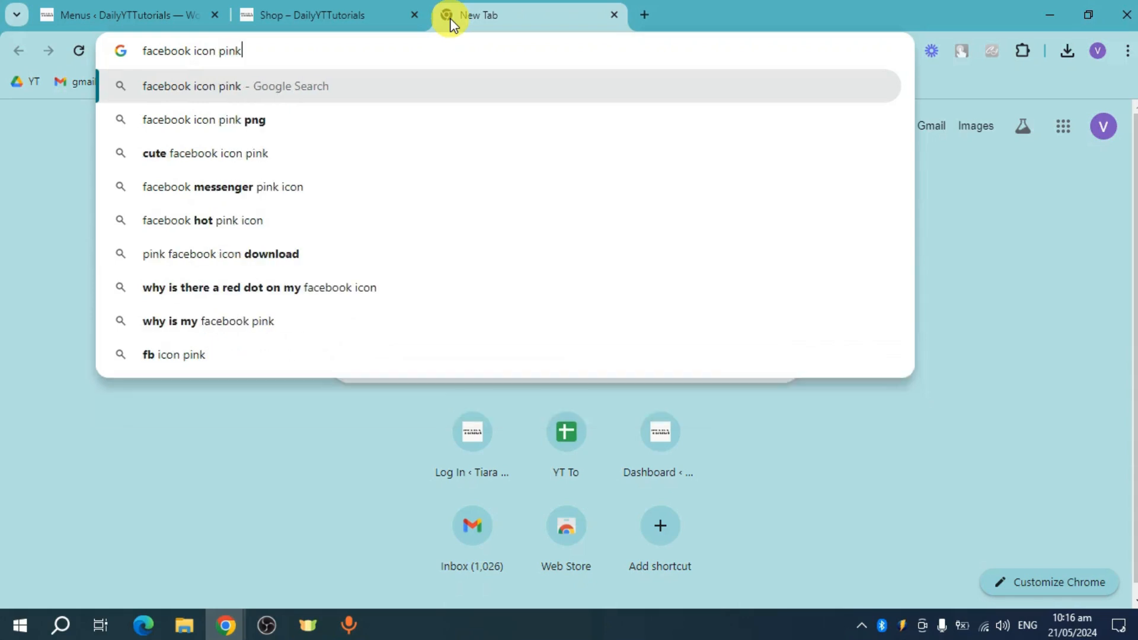
pyautogui.press('Return')
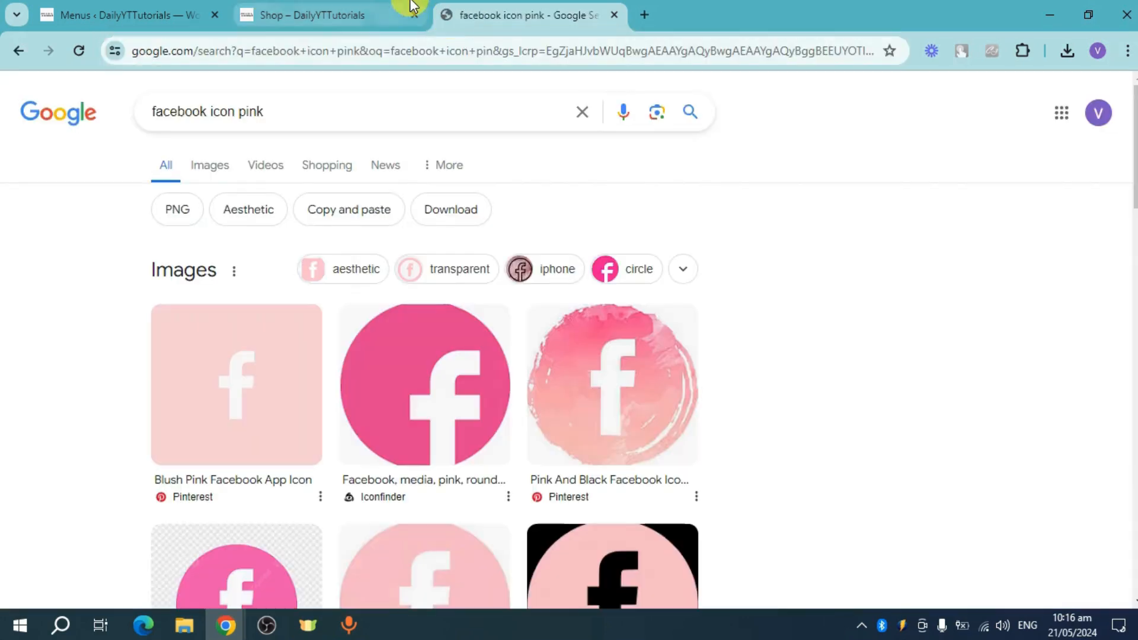
pyautogui.click(197, 173)
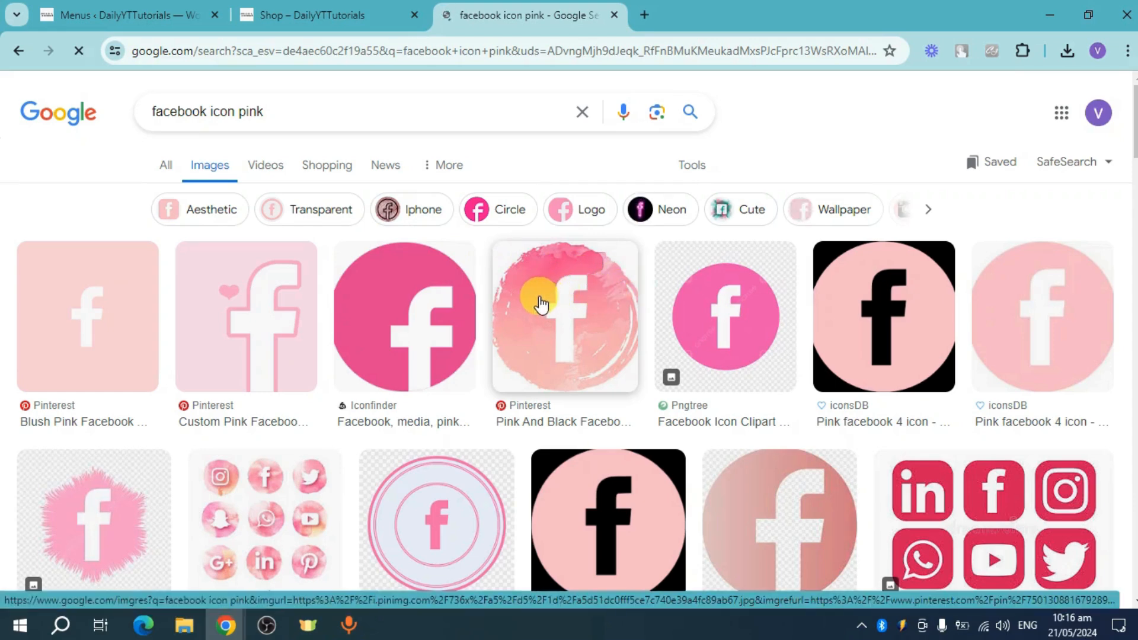
# Save the "Custom Pink Facebook Icons with Heart" image to the Pictures folder.
pyautogui.click(213, 311)
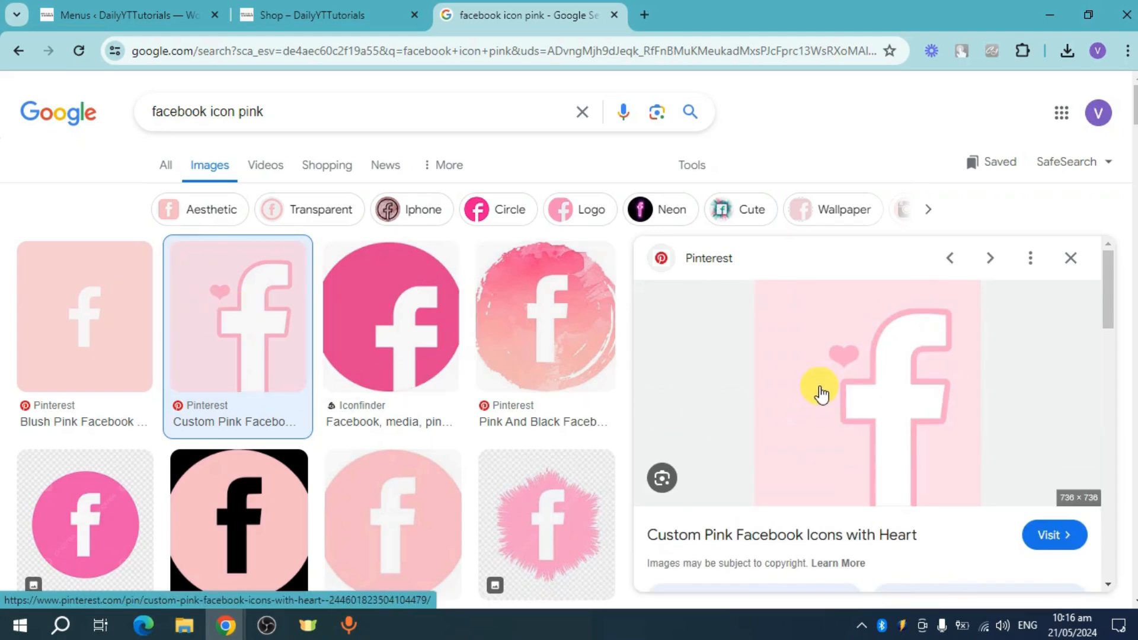
pyautogui.rightClick(820, 391)
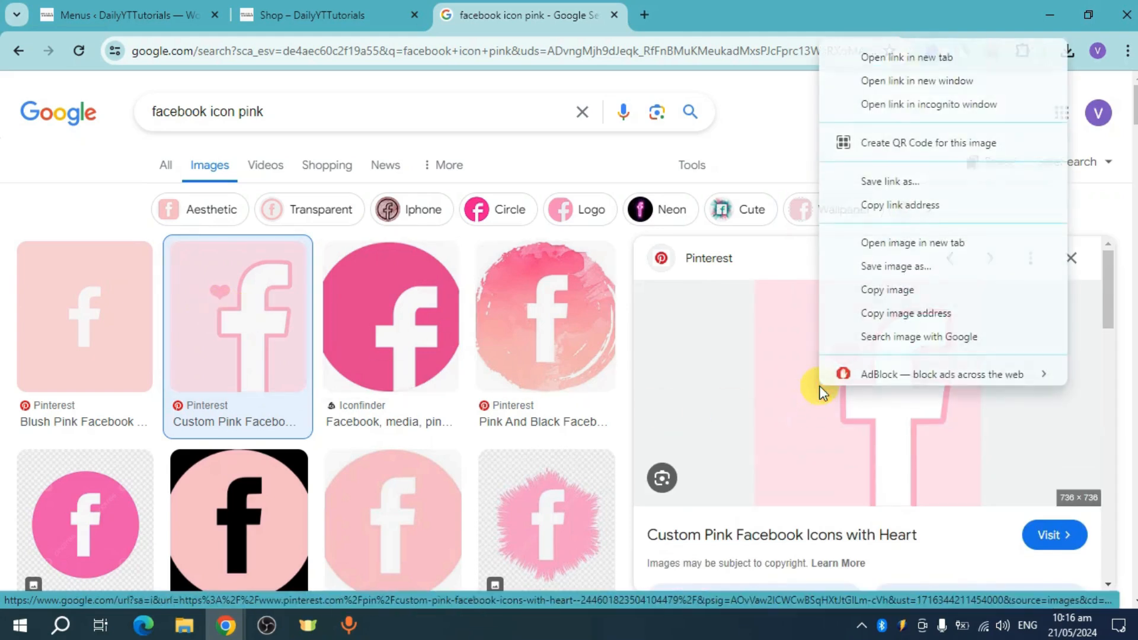
pyautogui.click(907, 286)
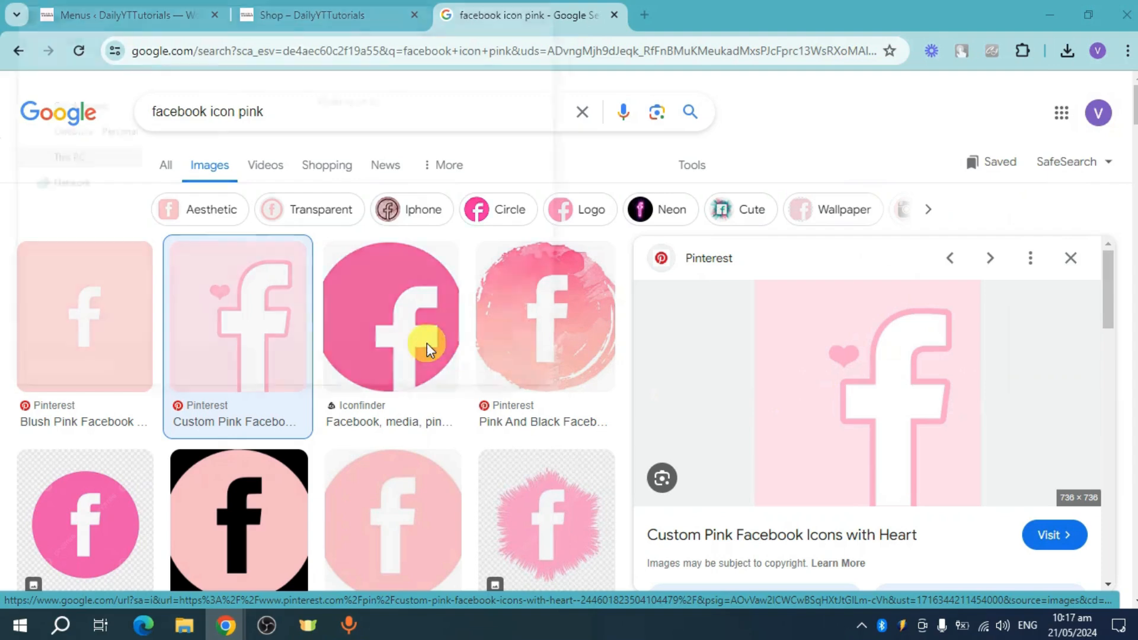
pyautogui.click(460, 373)
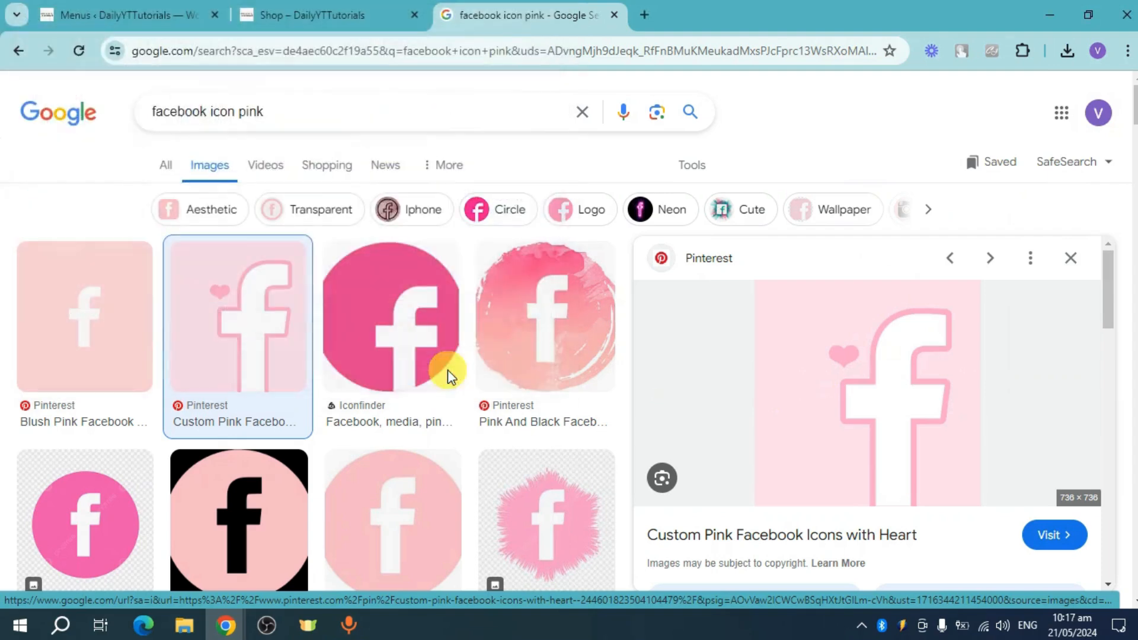
# Return to the WordPress menu editor and upload c916386bcb7612ff75e4c1f4b89f21a0 from Pictures for the Facebook item's menu image.
pyautogui.click(191, 7)
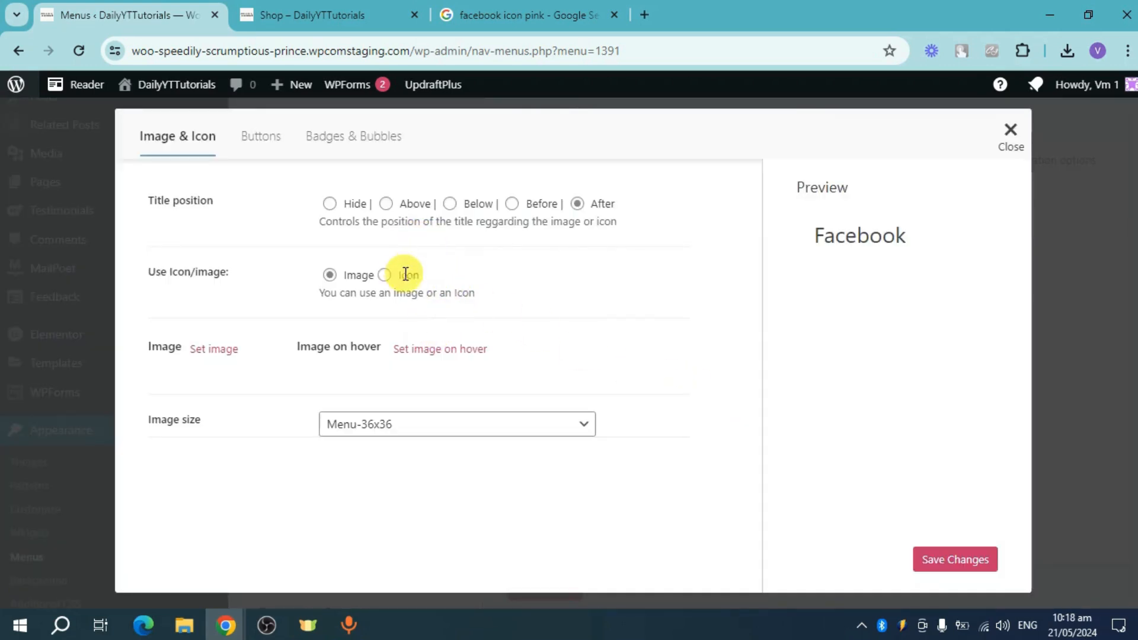
pyautogui.click(221, 352)
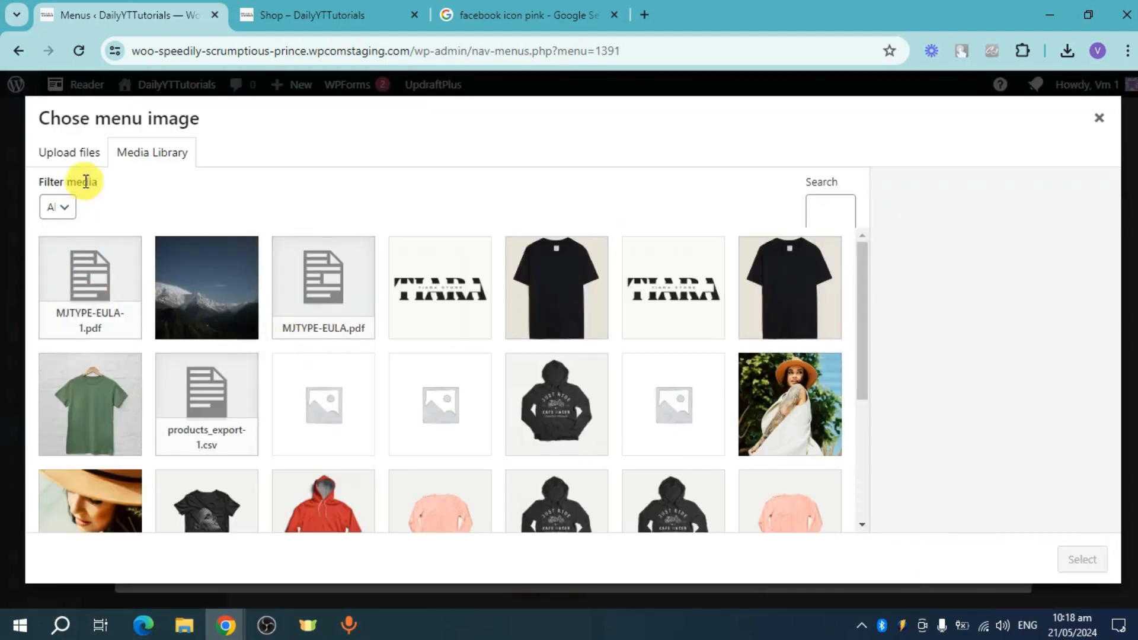
pyautogui.click(83, 155)
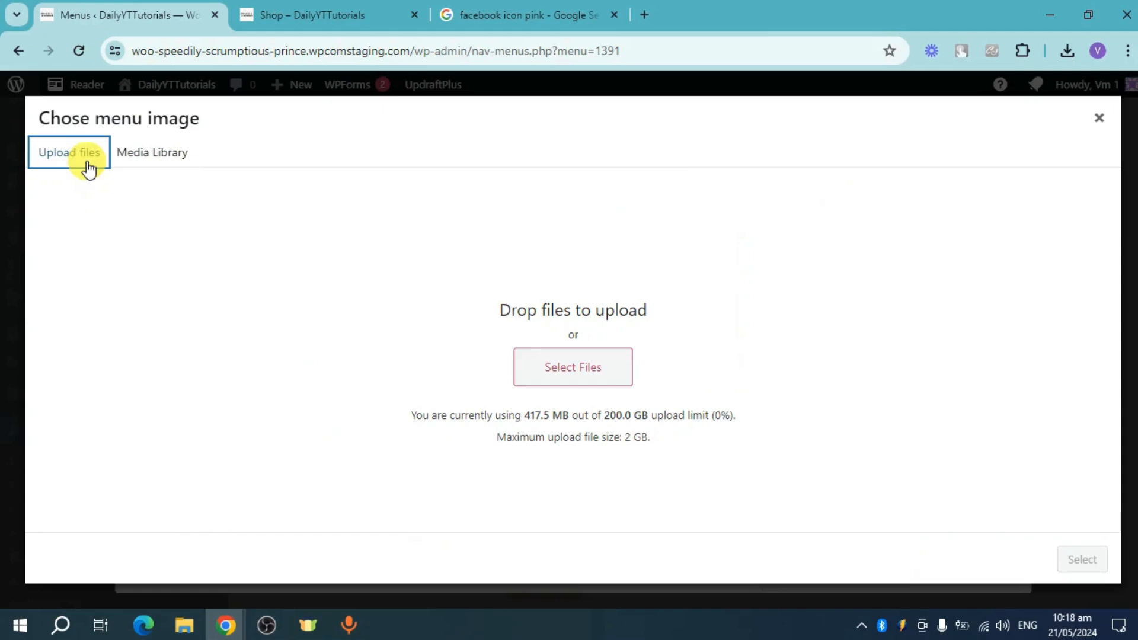
pyautogui.click(601, 364)
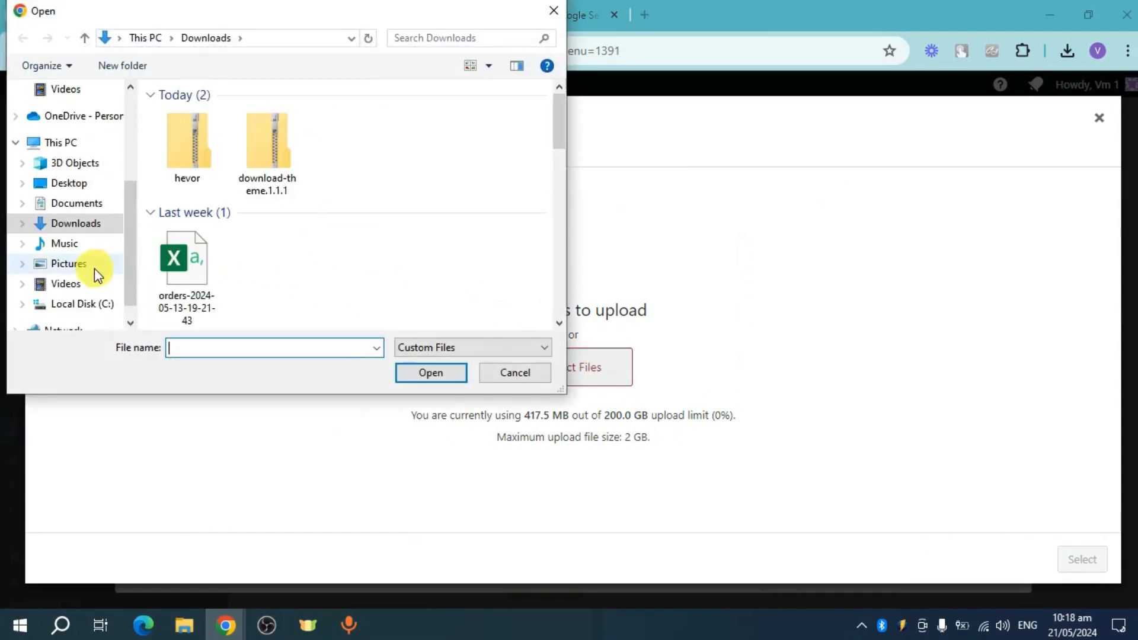
pyautogui.click(91, 270)
pyautogui.click(414, 265)
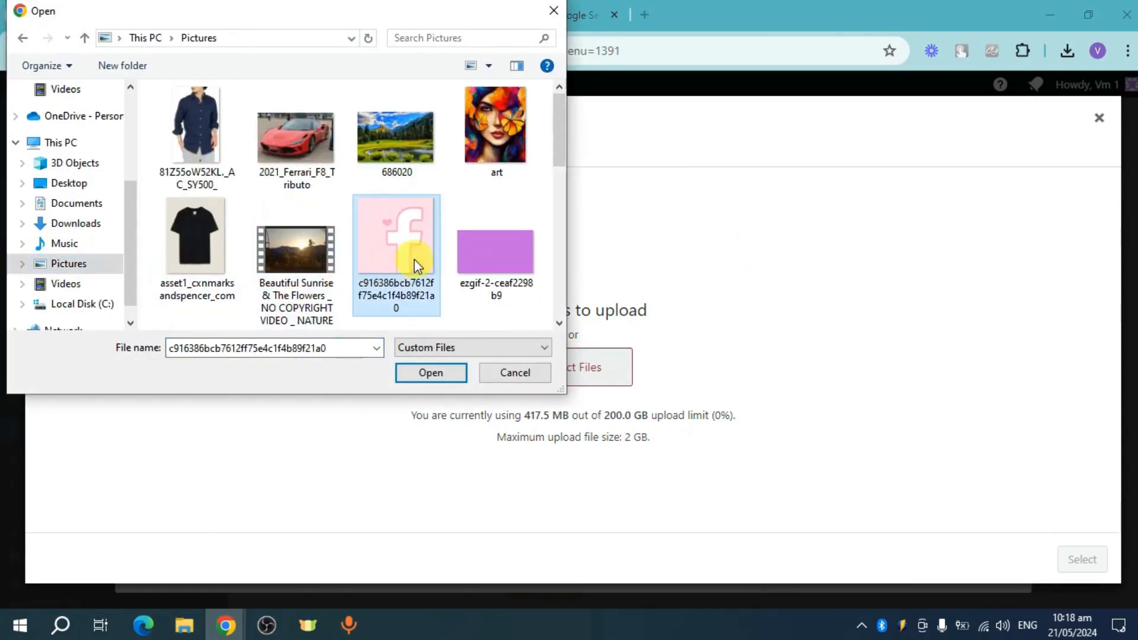
pyautogui.click(432, 372)
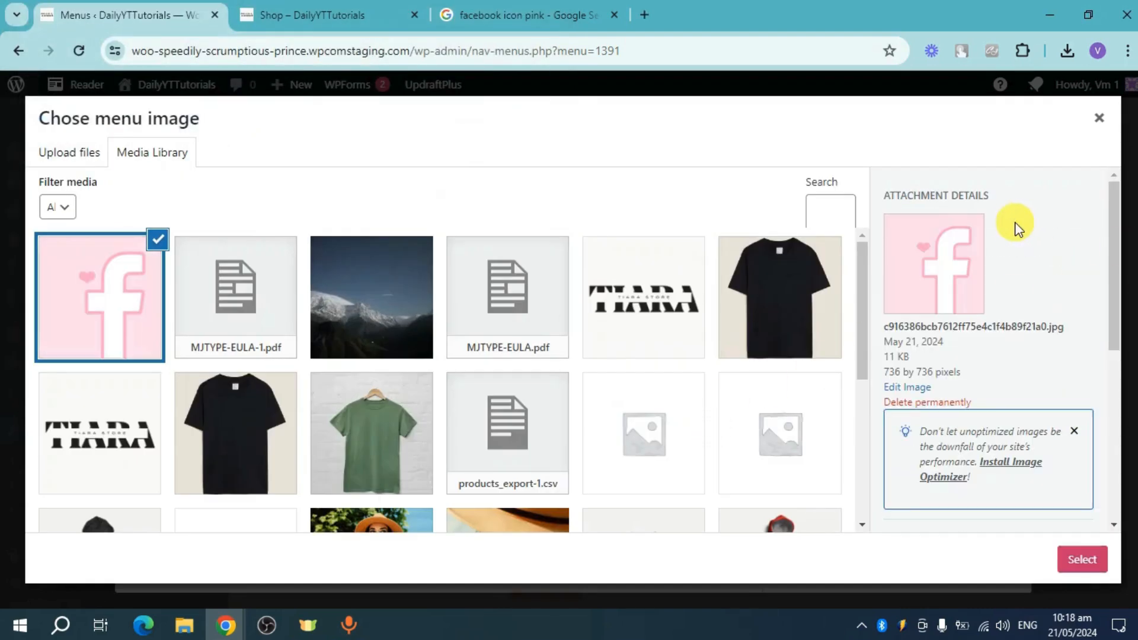
# Use the uploaded pink icon as the Facebook item's image, save the image settings and close them.
pyautogui.click(1095, 563)
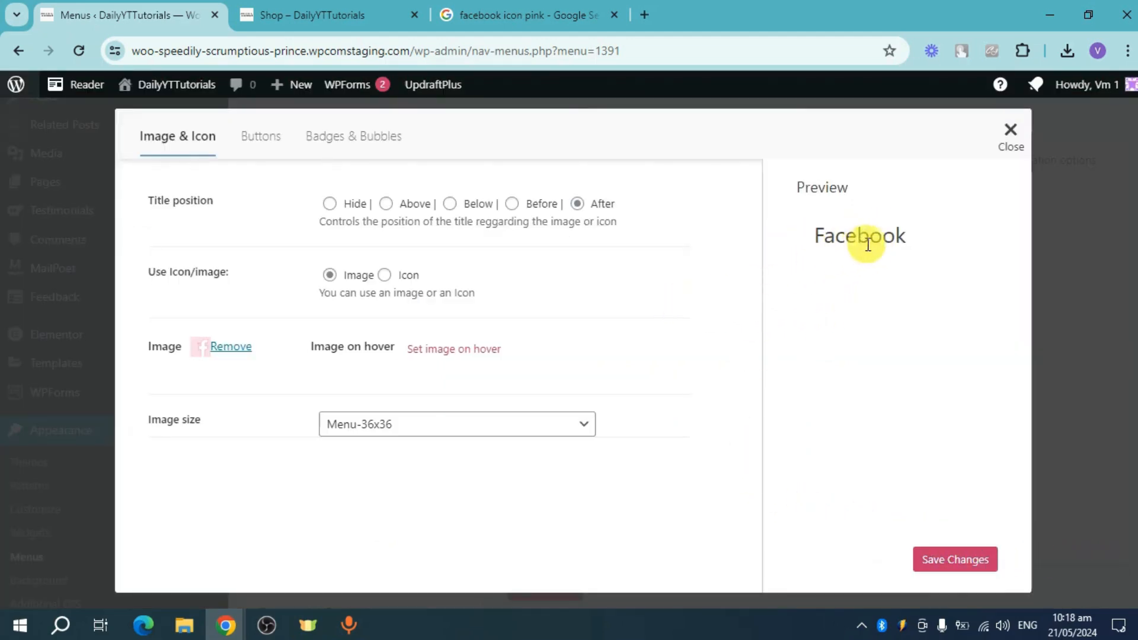
pyautogui.click(932, 568)
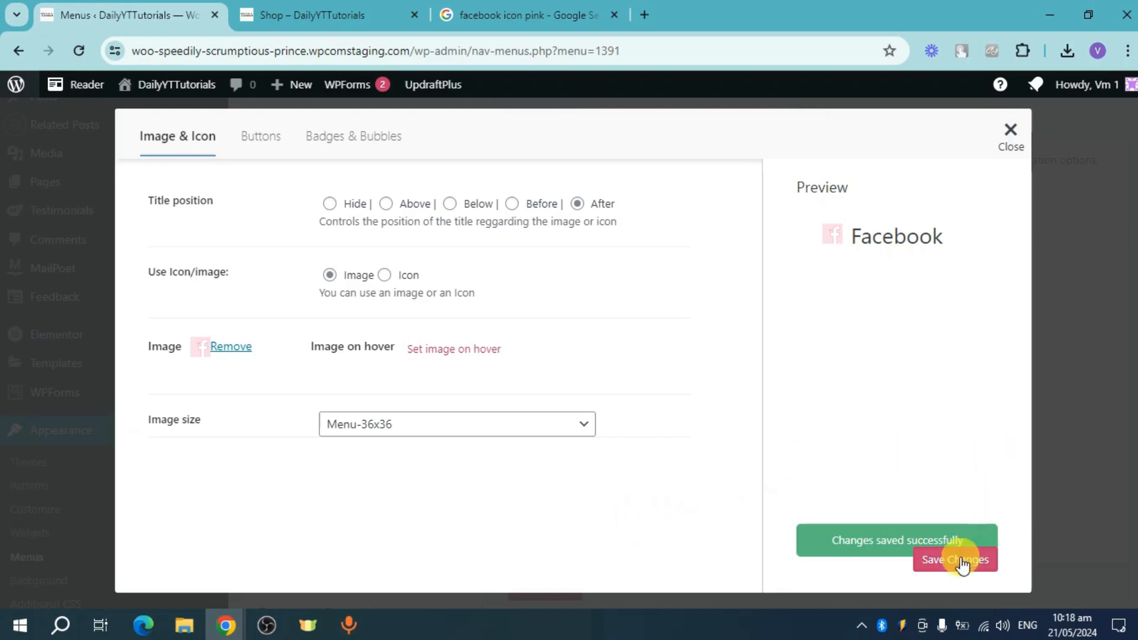
pyautogui.click(1010, 131)
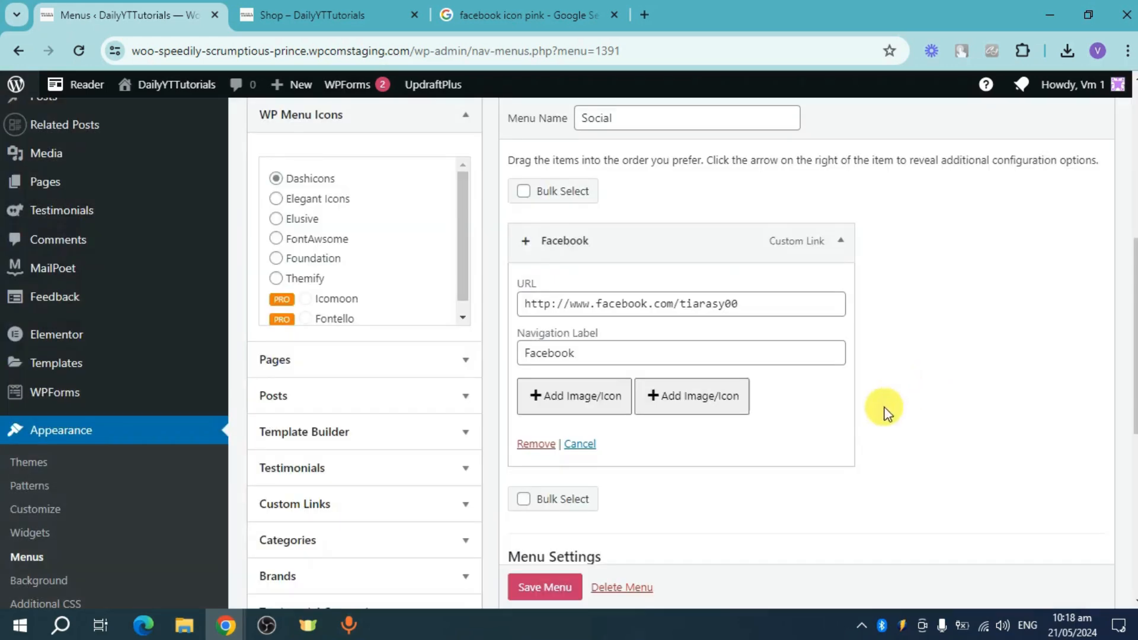
# Collapse the Facebook menu item and save the Social menu.
pyautogui.scroll(1, 754, 457)
pyautogui.click(843, 325)
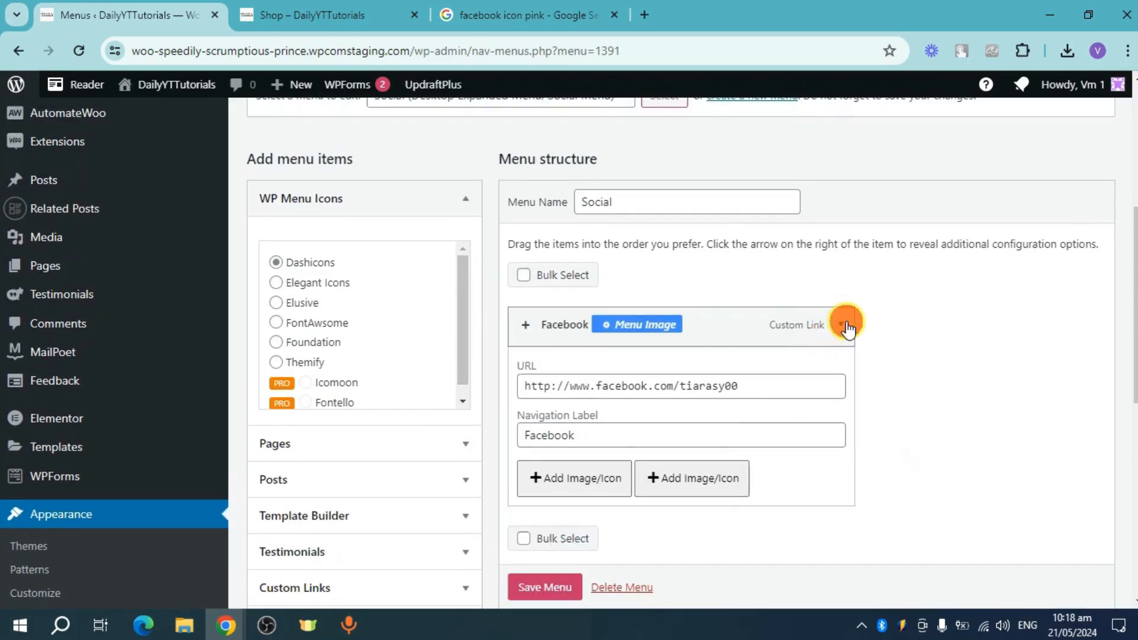
pyautogui.scroll(-1, 536, 587)
pyautogui.click(544, 563)
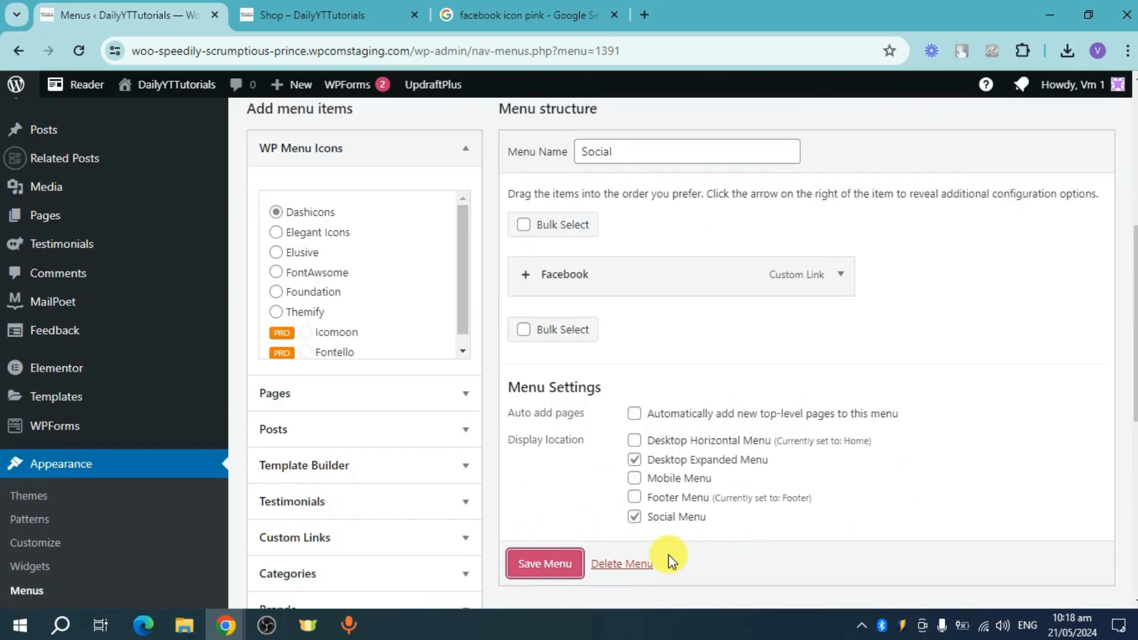
pyautogui.click(539, 566)
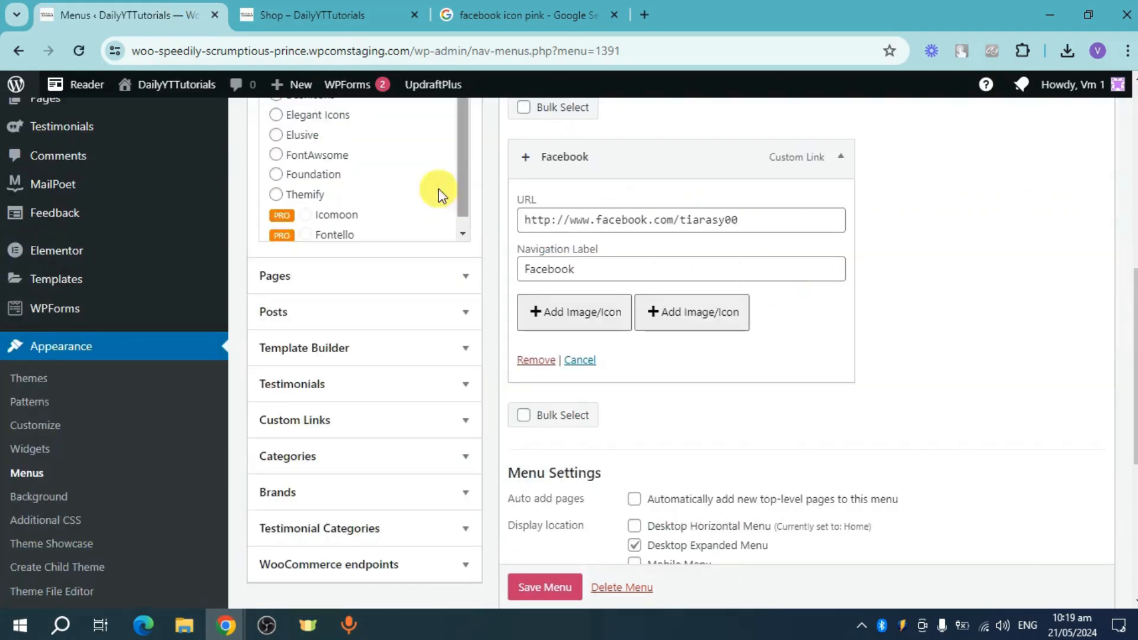
# Switch to the Shop page and open its expanded menu to check the Facebook link's icon.
pyautogui.click(325, 7)
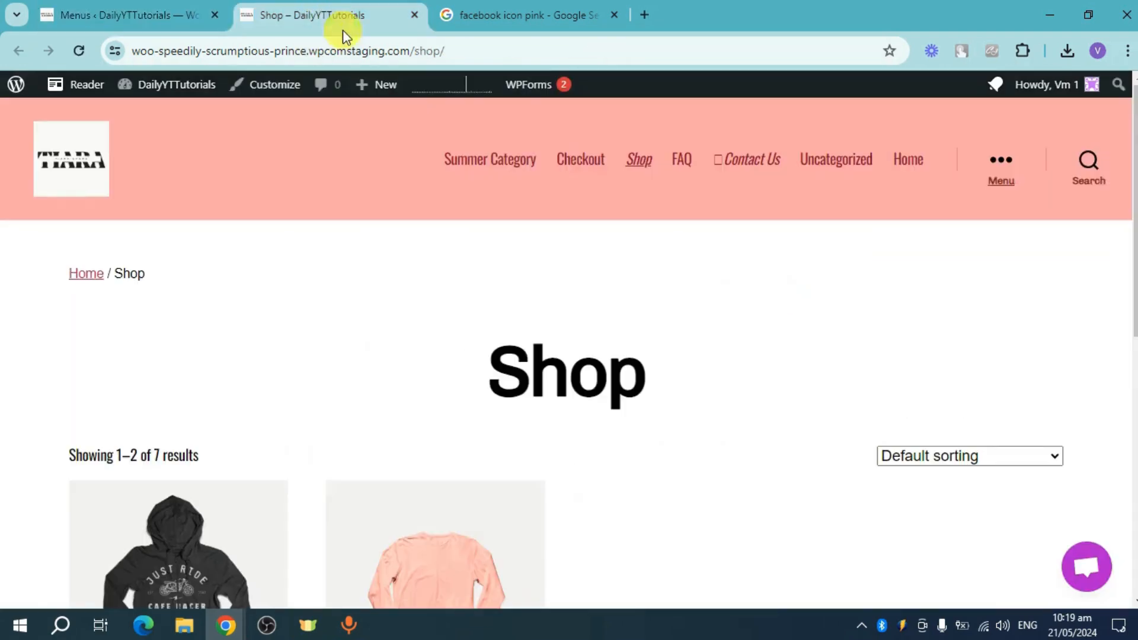
pyautogui.click(999, 161)
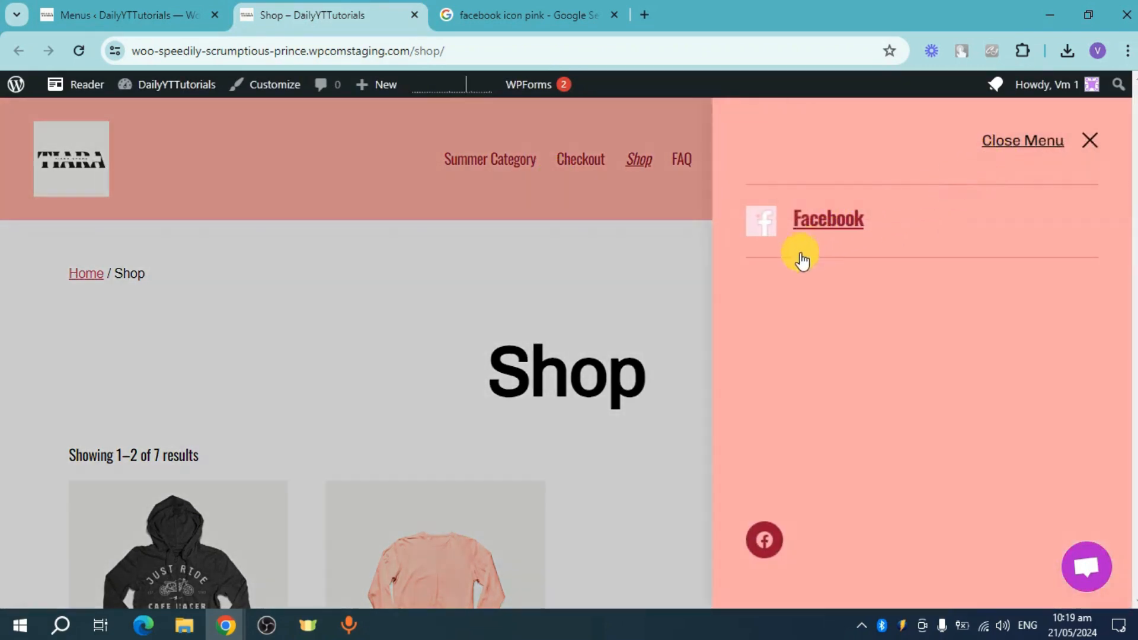